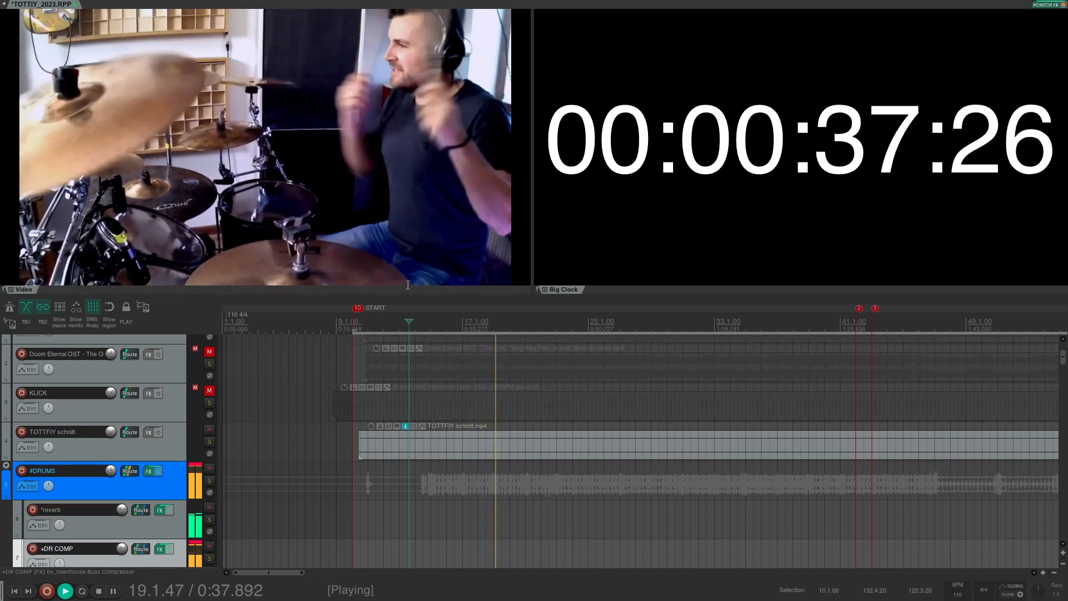
Step: Stop playback and solo the #DRUMS folder track
{"action": "key", "text": "space"}
{"action": "scroll", "coordinate": [180, 427], "scroll_direction": "down", "scroll_amount": 2}
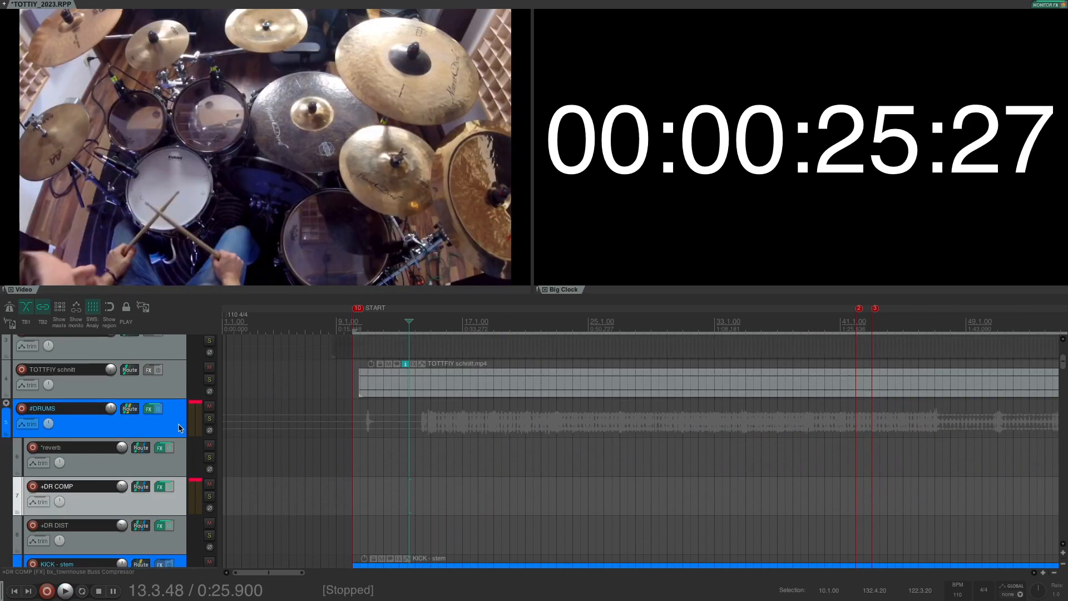
{"action": "scroll", "coordinate": [180, 428], "scroll_direction": "down", "scroll_amount": 1}
{"action": "left_click", "coordinate": [209, 410]}
Step: Play the soloed drums from about 0:27.7, then stop at 0:27.750
{"action": "left_click", "coordinate": [422, 439]}
{"action": "key", "text": "space"}
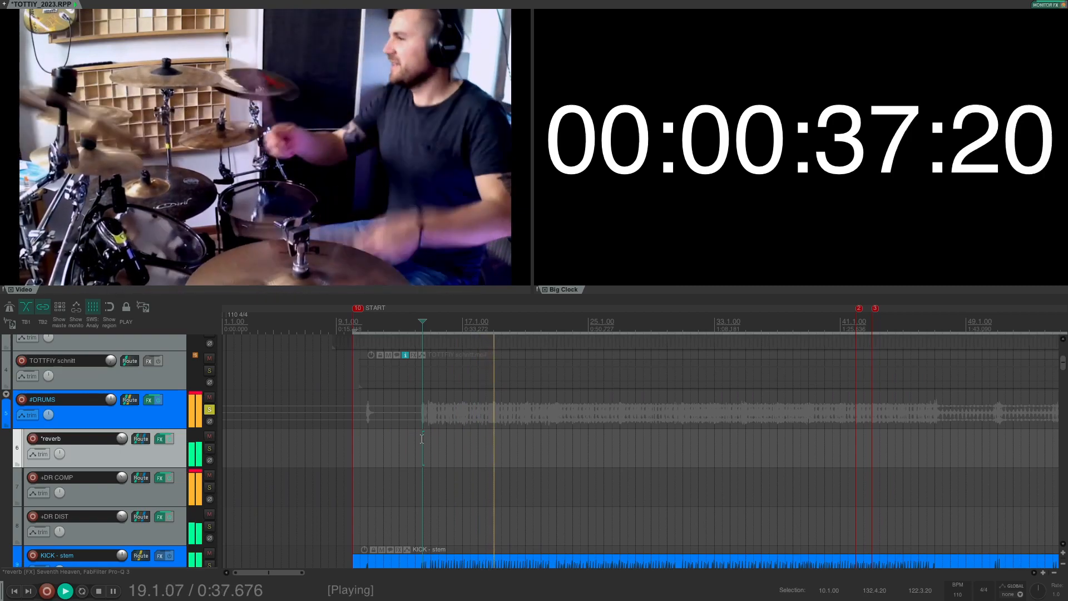
{"action": "key", "text": "space"}
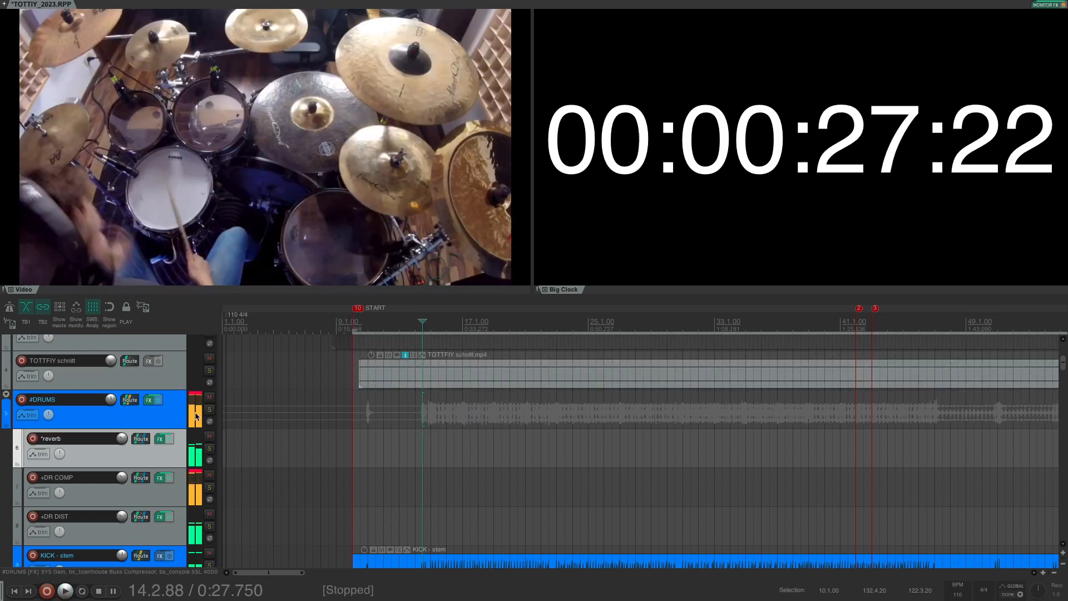
{"action": "scroll", "coordinate": [191, 418], "scroll_direction": "down", "scroll_amount": 10}
{"action": "scroll", "coordinate": [190, 417], "scroll_direction": "down", "scroll_amount": 5}
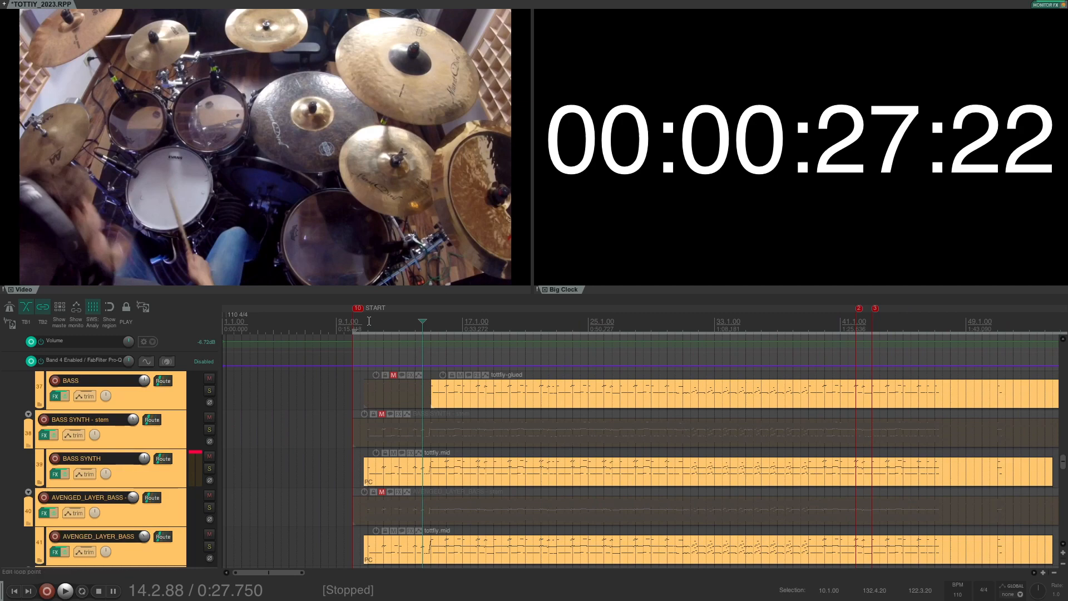
Step: Play the BASS and bass synth parts from 0:27.750 to about 0:37, then stop
{"action": "key", "text": "space"}
{"action": "scroll", "coordinate": [4, 403], "scroll_direction": "down", "scroll_amount": 1}
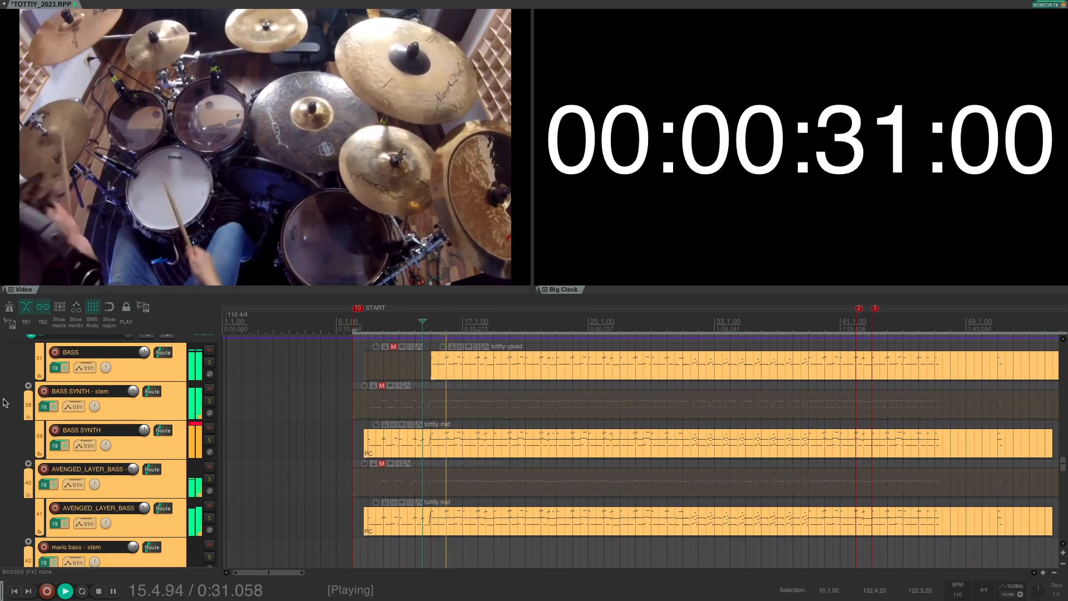
{"action": "scroll", "coordinate": [5, 403], "scroll_direction": "up", "scroll_amount": 1}
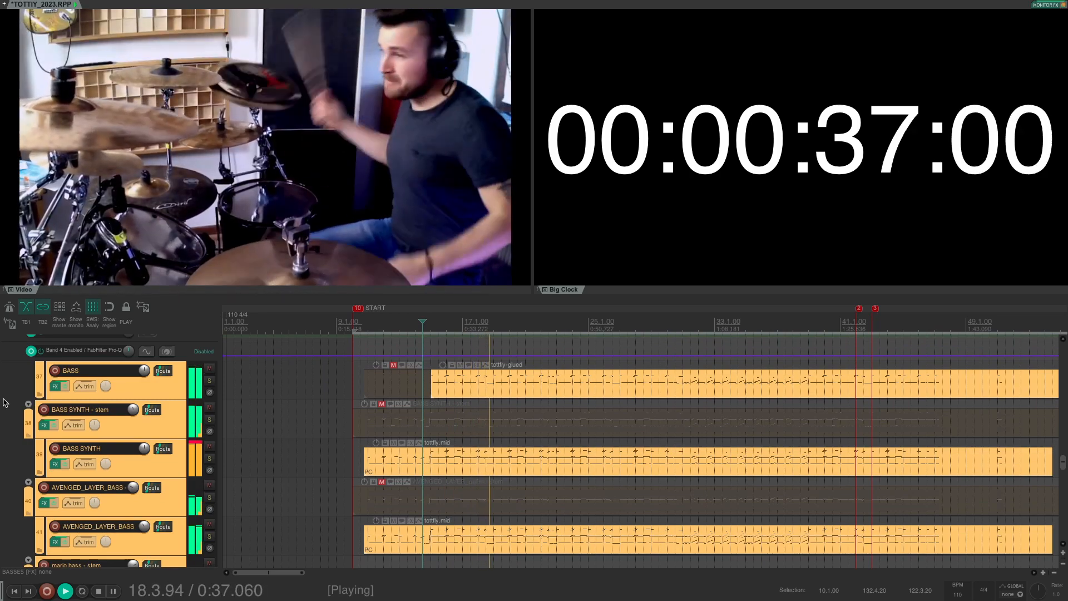
{"action": "key", "text": "space"}
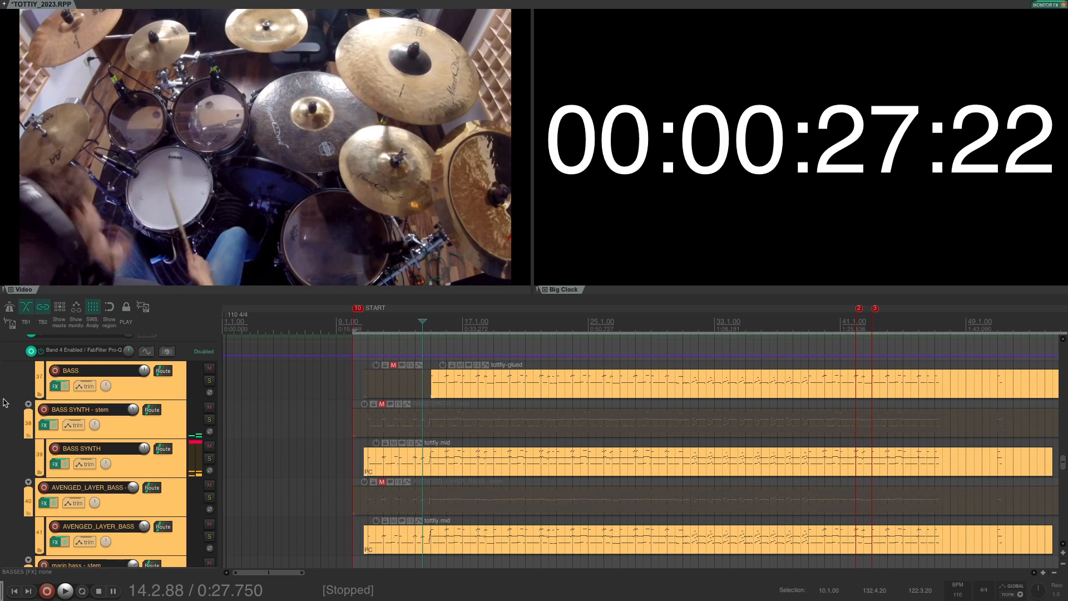
{"action": "scroll", "coordinate": [210, 384], "scroll_direction": "down", "scroll_amount": 5}
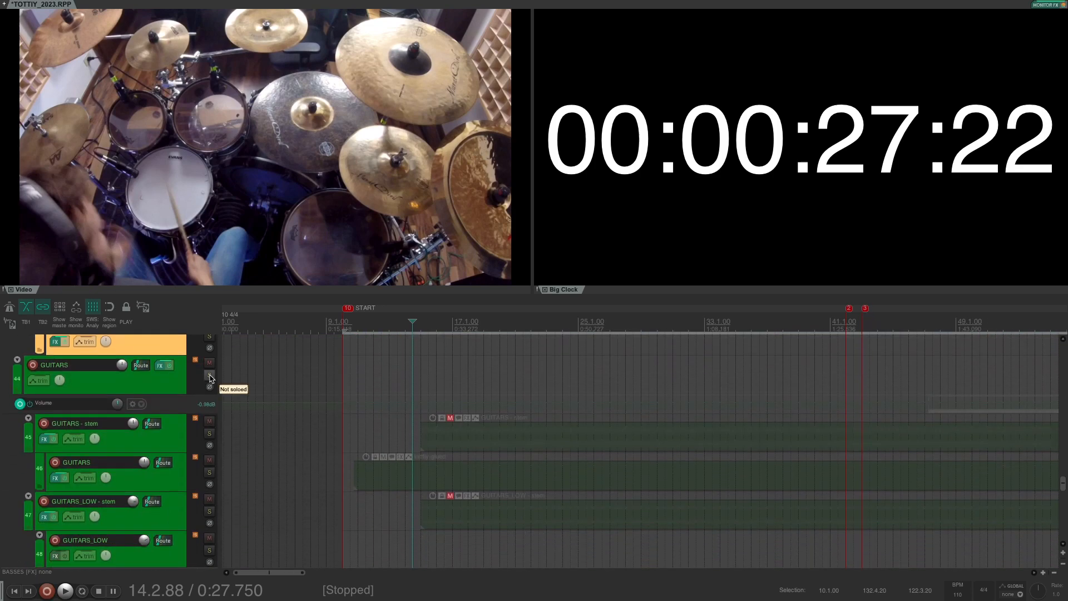
Step: Solo the GUITARS folder and play the guitars from 0:27.750 to about 0:37
{"action": "left_click", "coordinate": [209, 375]}
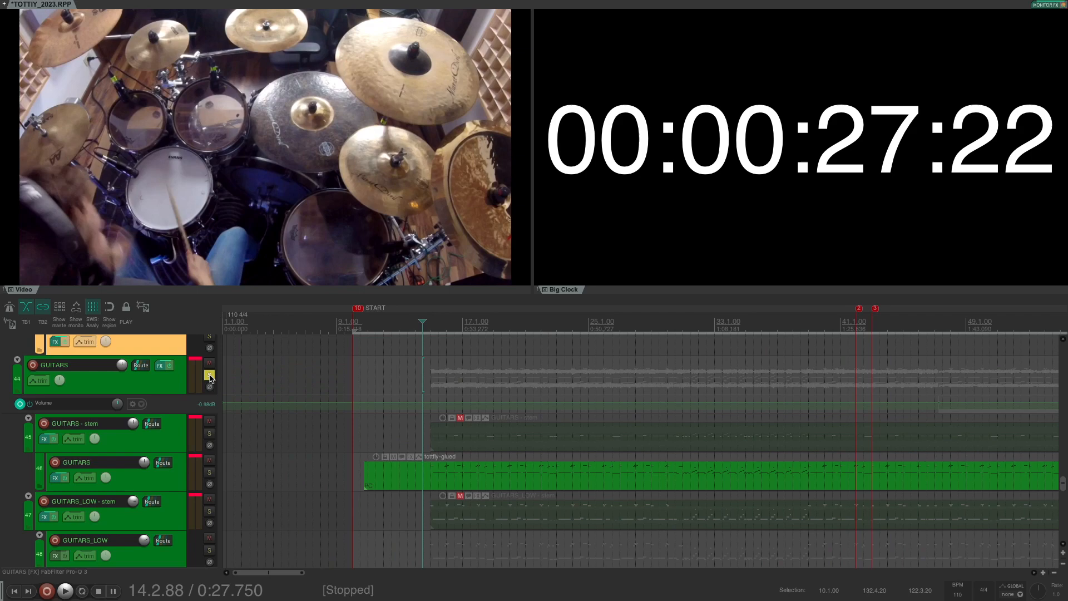
{"action": "key", "text": "space"}
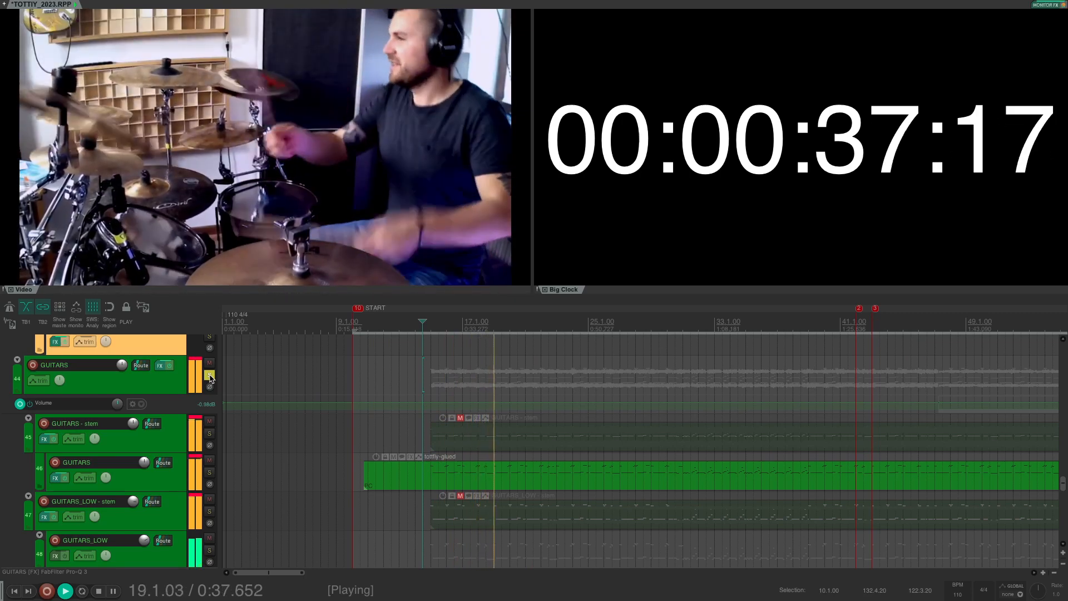
{"action": "key", "text": "space"}
{"action": "scroll", "coordinate": [15, 452], "scroll_direction": "down", "scroll_amount": 2}
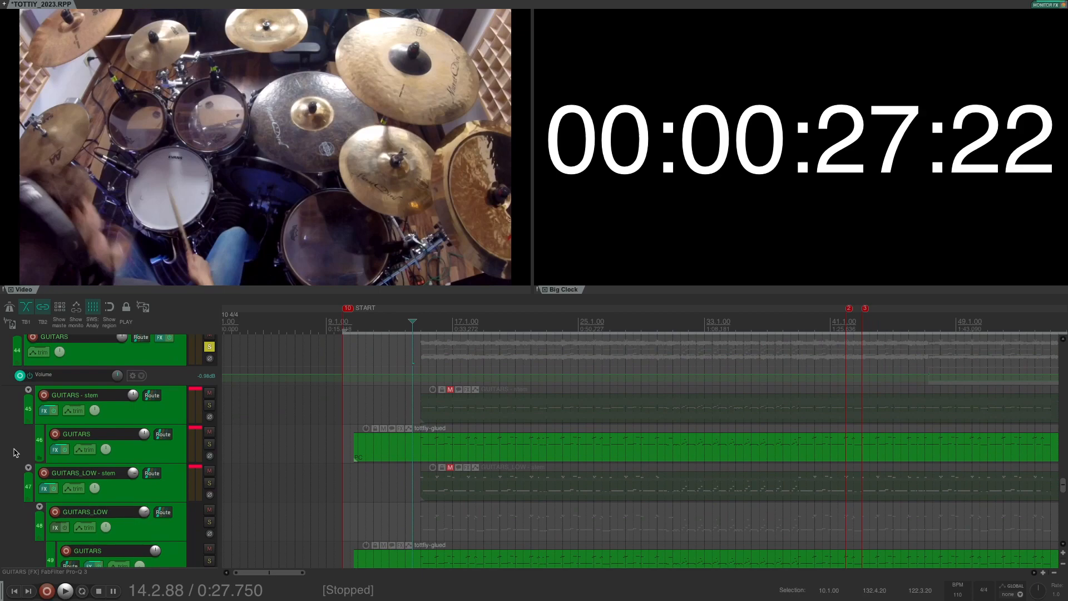
{"action": "scroll", "coordinate": [16, 453], "scroll_direction": "down", "scroll_amount": 5}
{"action": "scroll", "coordinate": [16, 453], "scroll_direction": "up", "scroll_amount": 3}
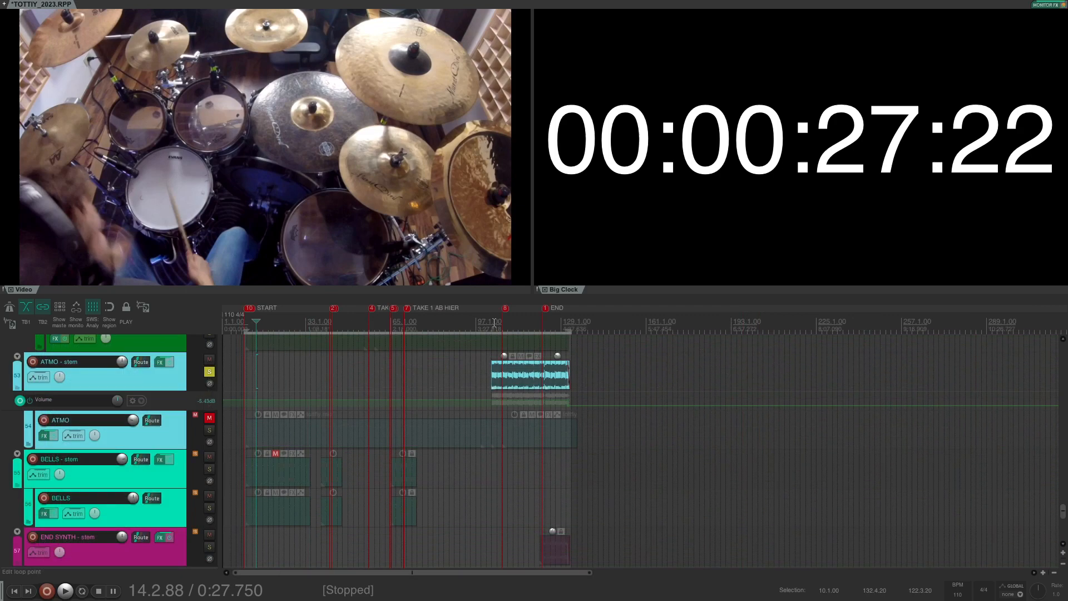
Step: Play the ATMO and BELLS parts from around bar 104, then from around bar 24
{"action": "left_click", "coordinate": [494, 323]}
{"action": "key", "text": "space"}
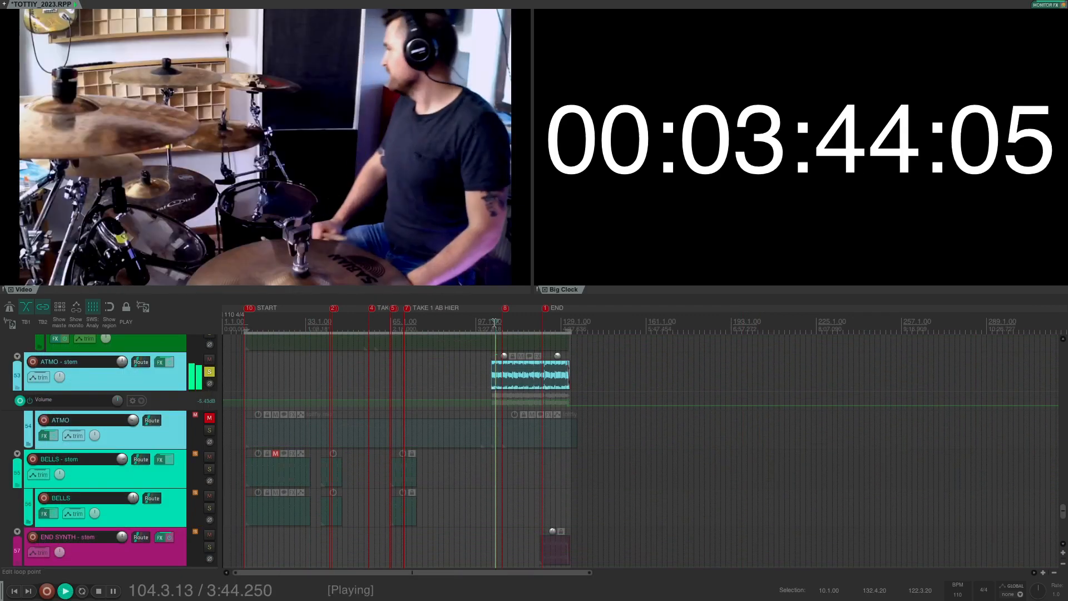
{"action": "scroll", "coordinate": [272, 444], "scroll_direction": "down", "scroll_amount": 1}
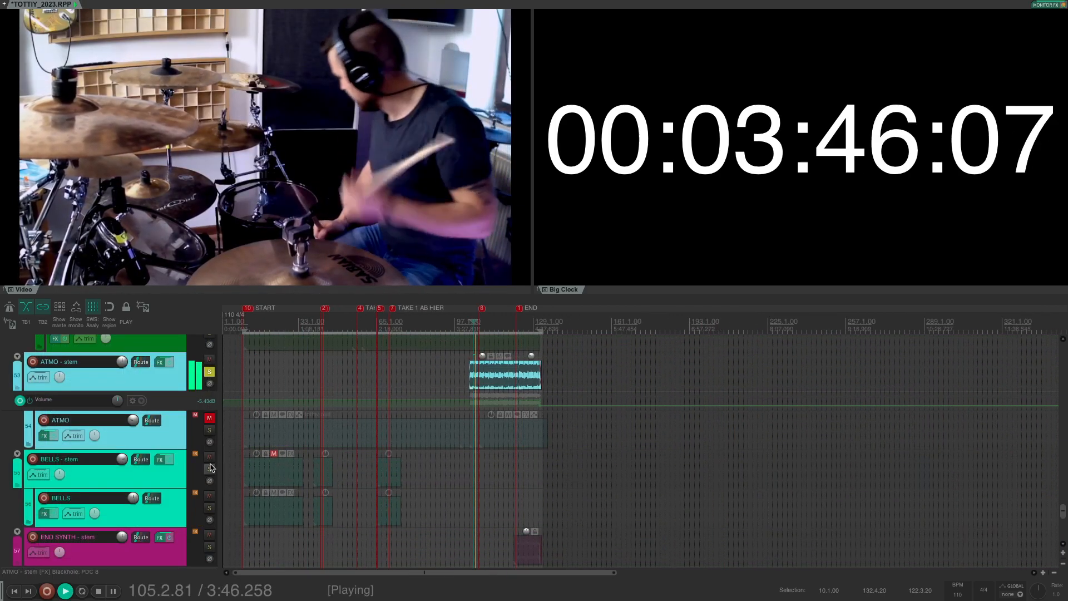
{"action": "left_click", "coordinate": [277, 321]}
{"action": "scroll", "coordinate": [277, 389], "scroll_direction": "up", "scroll_amount": 2}
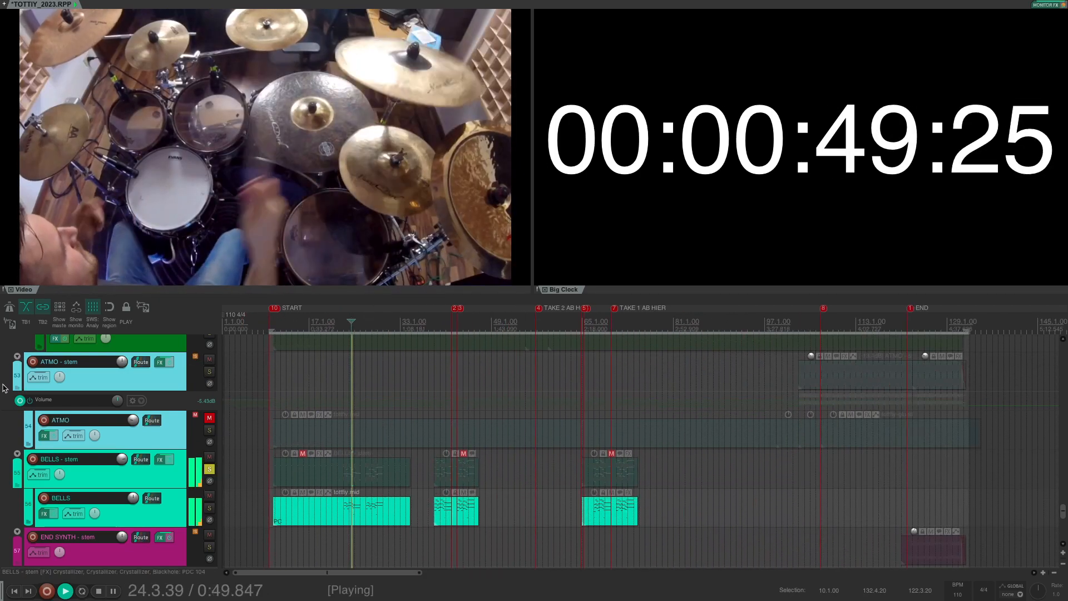
{"action": "scroll", "coordinate": [160, 372], "scroll_direction": "down", "scroll_amount": 3}
{"action": "key", "text": "space"}
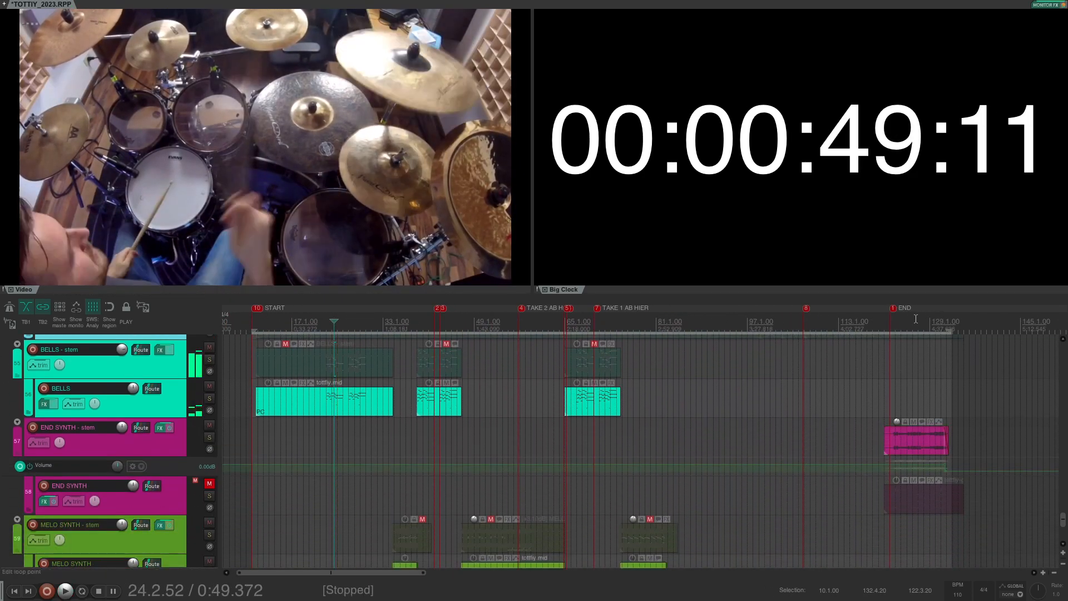
Step: Audition the soloed END SYNTH - stem at 4:30, unsolo it, and hide the Video/Big Clock docker
{"action": "left_click", "coordinate": [911, 401]}
{"action": "left_click", "coordinate": [210, 438]}
{"action": "key", "text": "space"}
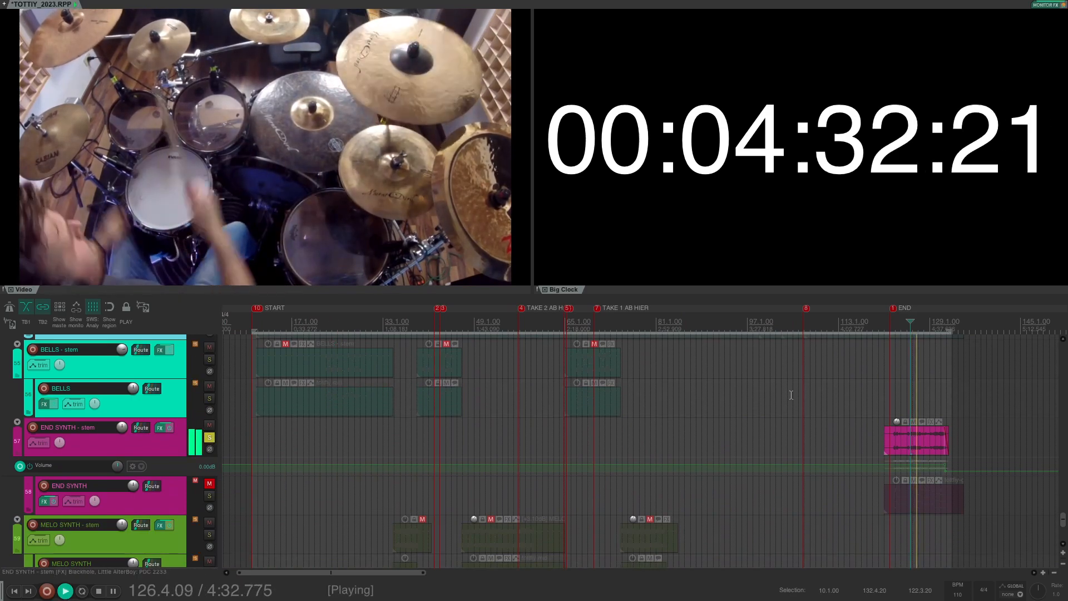
{"action": "key", "text": "space"}
{"action": "left_click", "coordinate": [210, 438]}
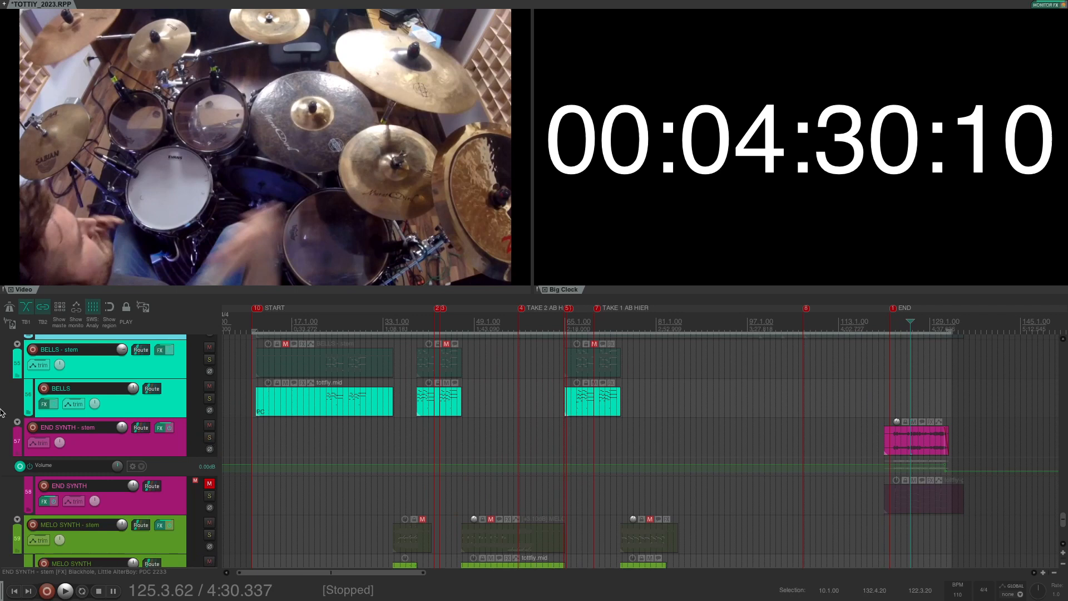
{"action": "key", "text": "alt+d"}
Step: Set the edit position near bar 17 and briefly solo, then unsolo, the GUITARS - stem track
{"action": "scroll", "coordinate": [3, 315], "scroll_direction": "up", "scroll_amount": 5}
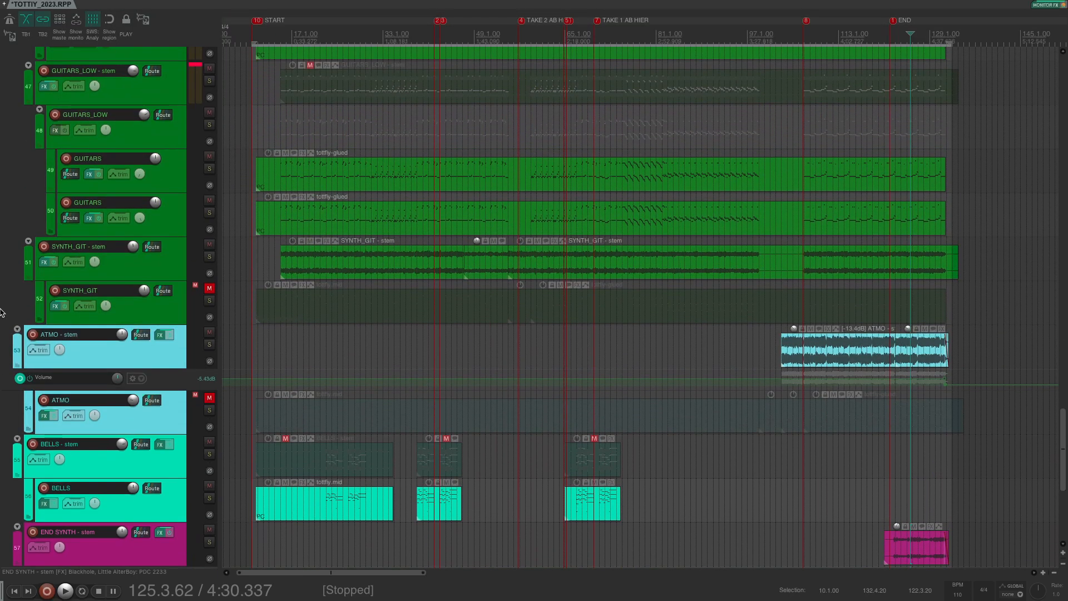
{"action": "scroll", "coordinate": [390, 283], "scroll_direction": "up", "scroll_amount": 1}
{"action": "scroll", "coordinate": [390, 284], "scroll_direction": "up", "scroll_amount": 1}
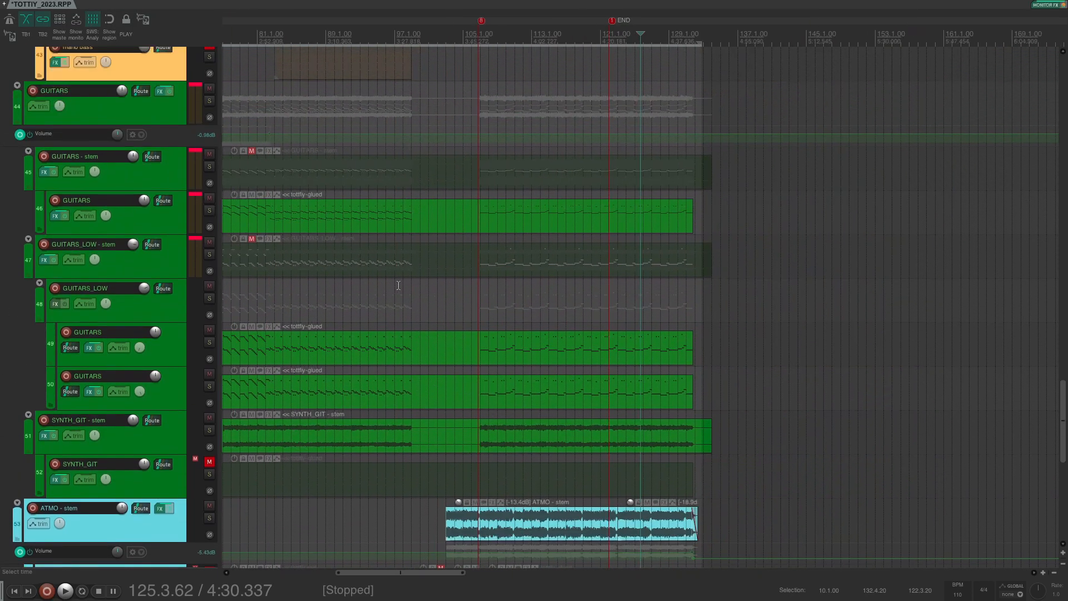
{"action": "scroll", "coordinate": [398, 285], "scroll_direction": "left", "scroll_amount": 10}
{"action": "left_click", "coordinate": [351, 27]}
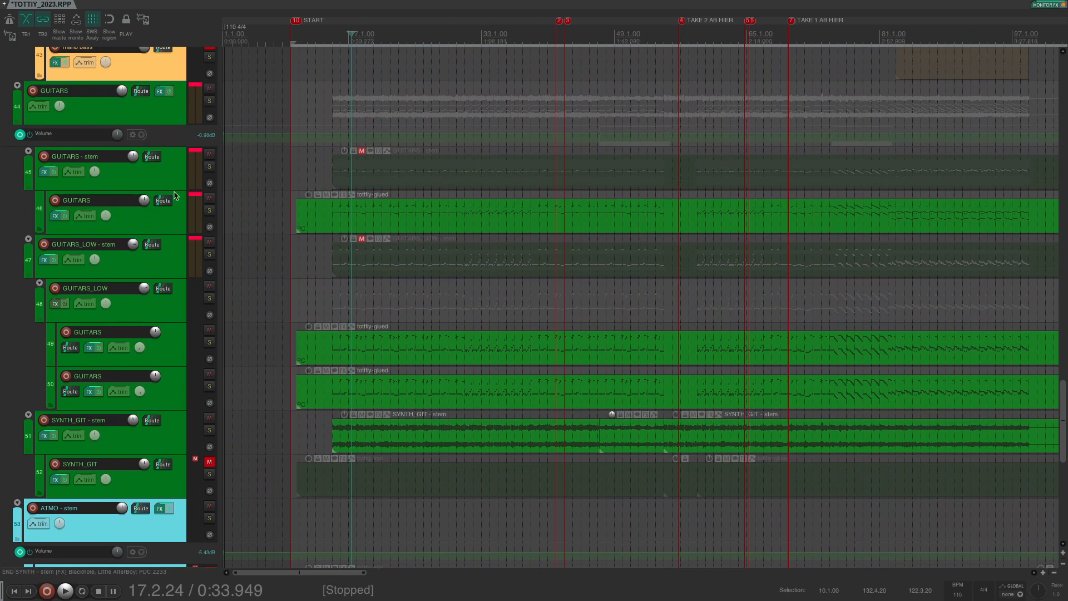
{"action": "left_click", "coordinate": [209, 167]}
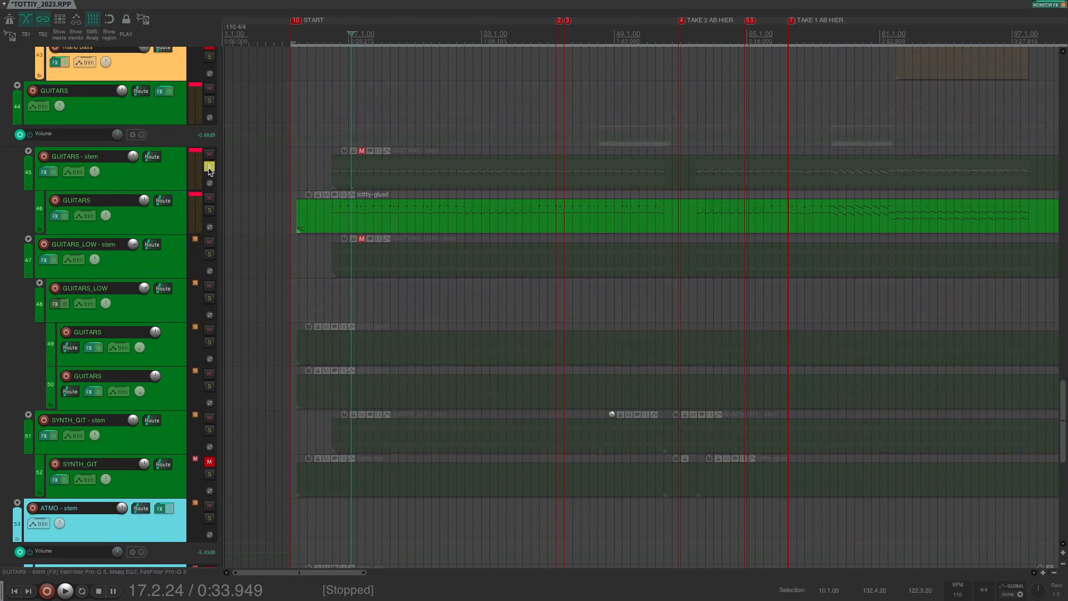
{"action": "left_click", "coordinate": [209, 167]}
Step: View Odin II in track 46's effect chain, then open track 49's chain and move it aside
{"action": "left_click", "coordinate": [55, 216]}
{"action": "left_click", "coordinate": [299, 208]}
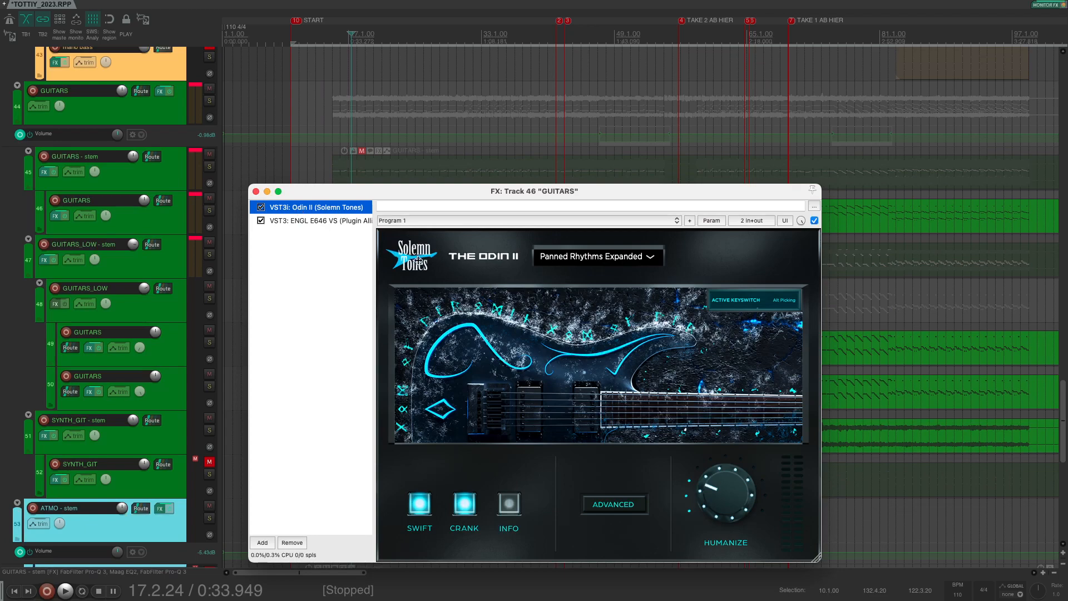
{"action": "left_click", "coordinate": [257, 192]}
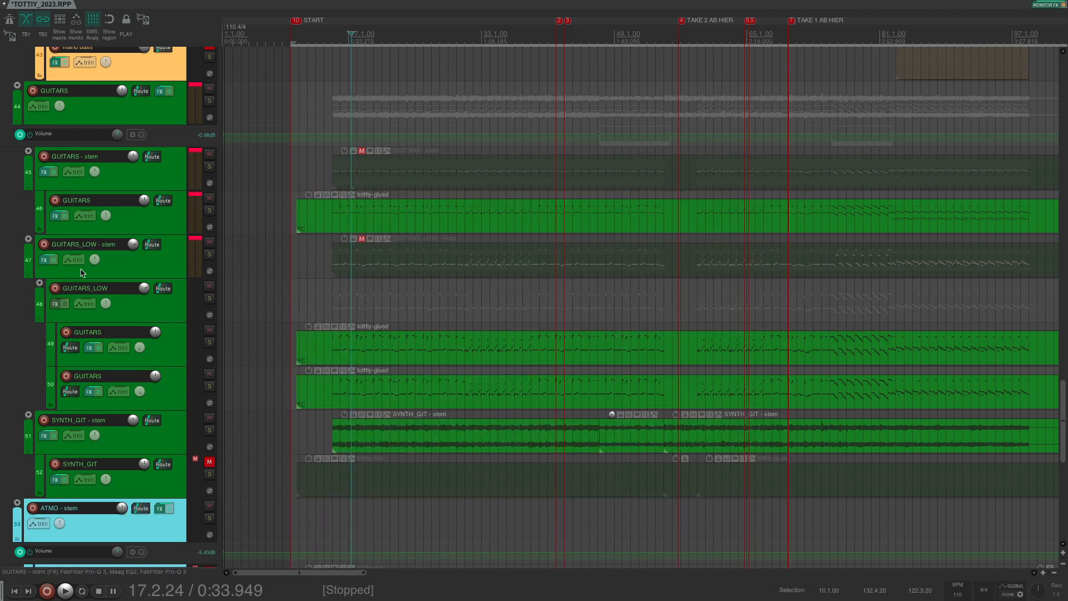
{"action": "left_click", "coordinate": [89, 348]}
{"action": "left_click_drag", "start_coordinate": [154, 233], "coordinate": [425, 101]}
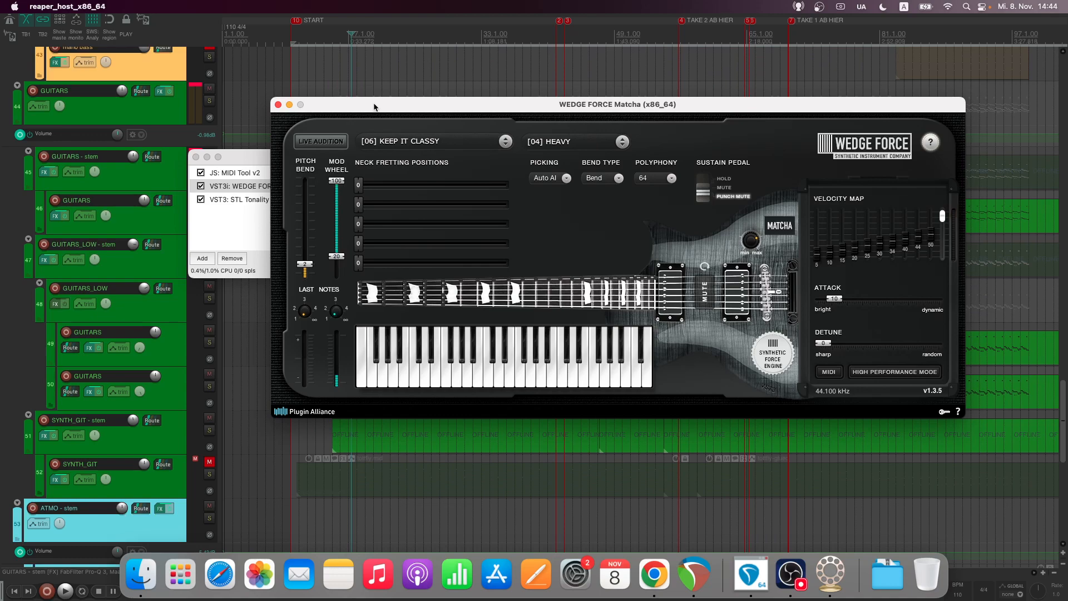
Step: Close the WEDGE FORCE and GUITARS windows, then inspect SYNTH_GIT's Analog Lab 4 effect chain
{"action": "left_click", "coordinate": [299, 105]}
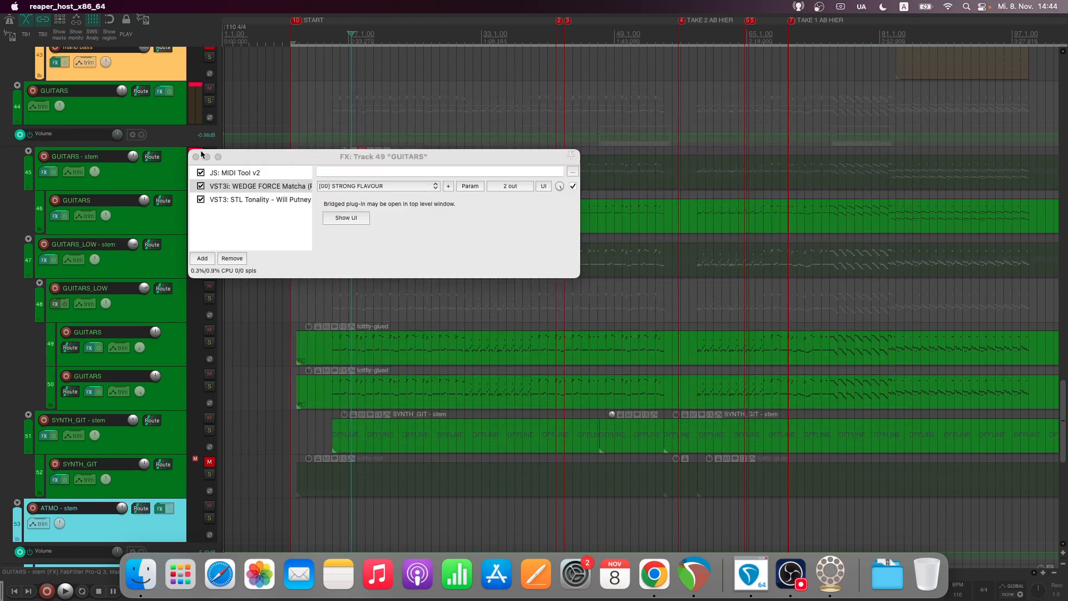
{"action": "left_click", "coordinate": [197, 157]}
{"action": "left_click", "coordinate": [171, 432]}
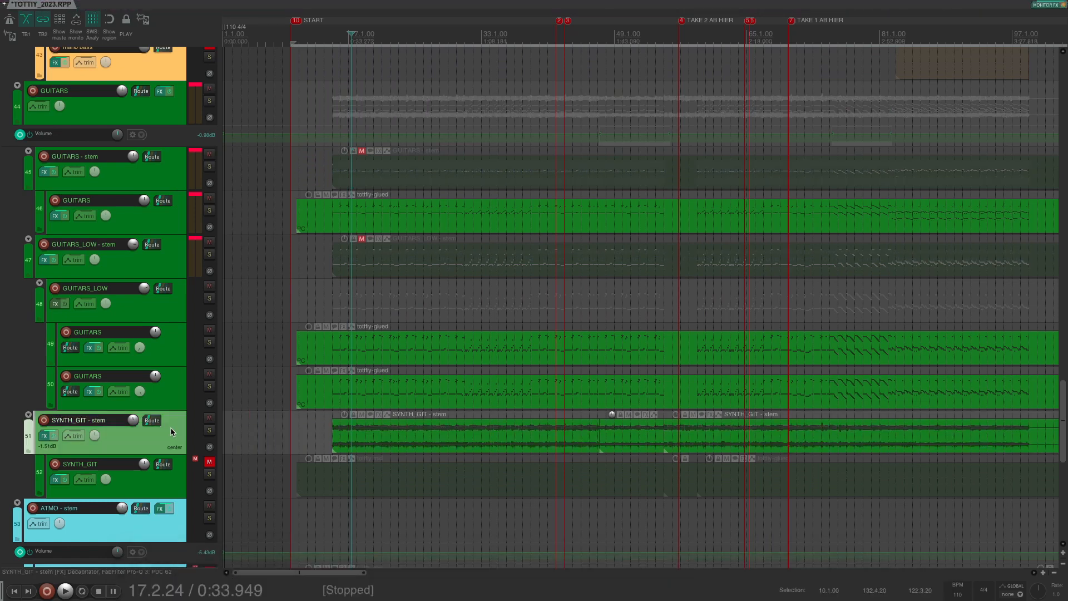
{"action": "scroll", "coordinate": [172, 432], "scroll_direction": "down", "scroll_amount": 1}
{"action": "left_click", "coordinate": [57, 452]}
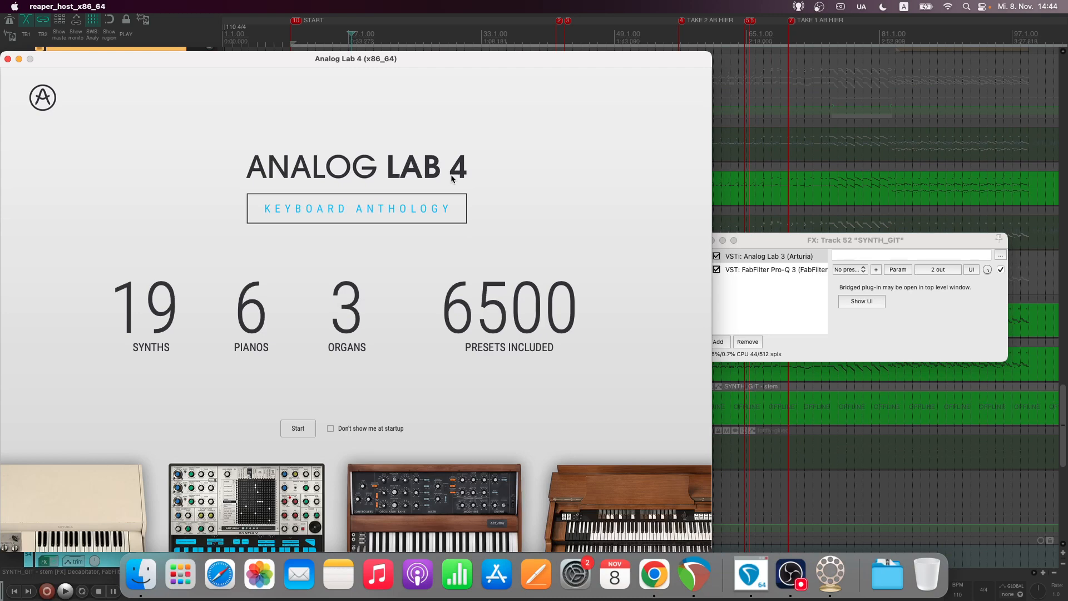
{"action": "left_click", "coordinate": [8, 59]}
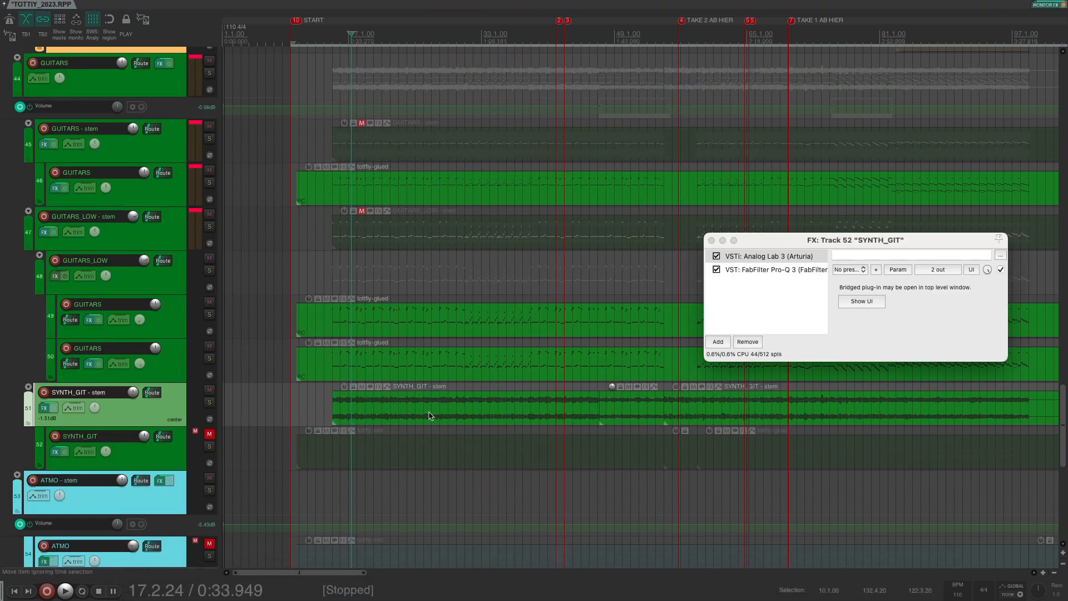
Step: Solo the SYNTH_GIT - stem track, close its effect chain, and start playback
{"action": "left_click", "coordinate": [209, 403]}
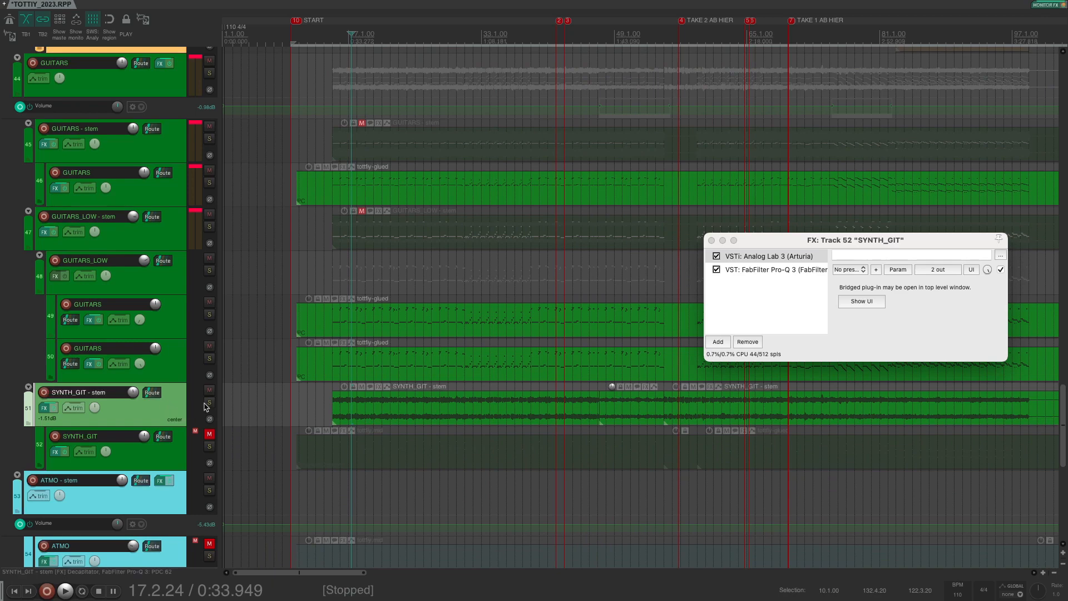
{"action": "left_click", "coordinate": [712, 241]}
{"action": "key", "text": "space"}
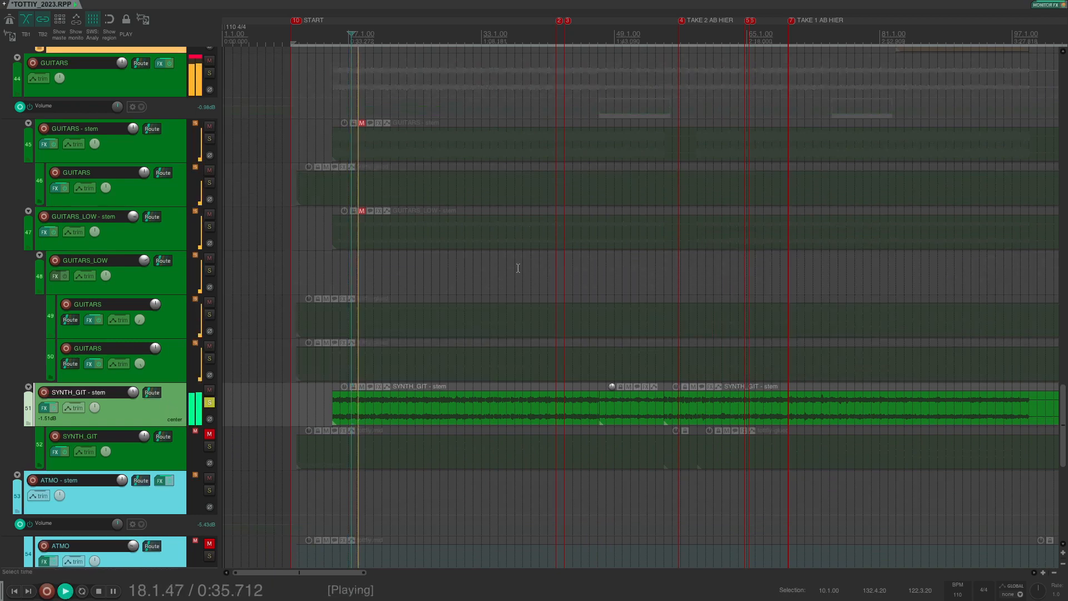
{"action": "scroll", "coordinate": [517, 268], "scroll_direction": "up", "scroll_amount": 3}
{"action": "scroll", "coordinate": [549, 262], "scroll_direction": "left", "scroll_amount": 1}
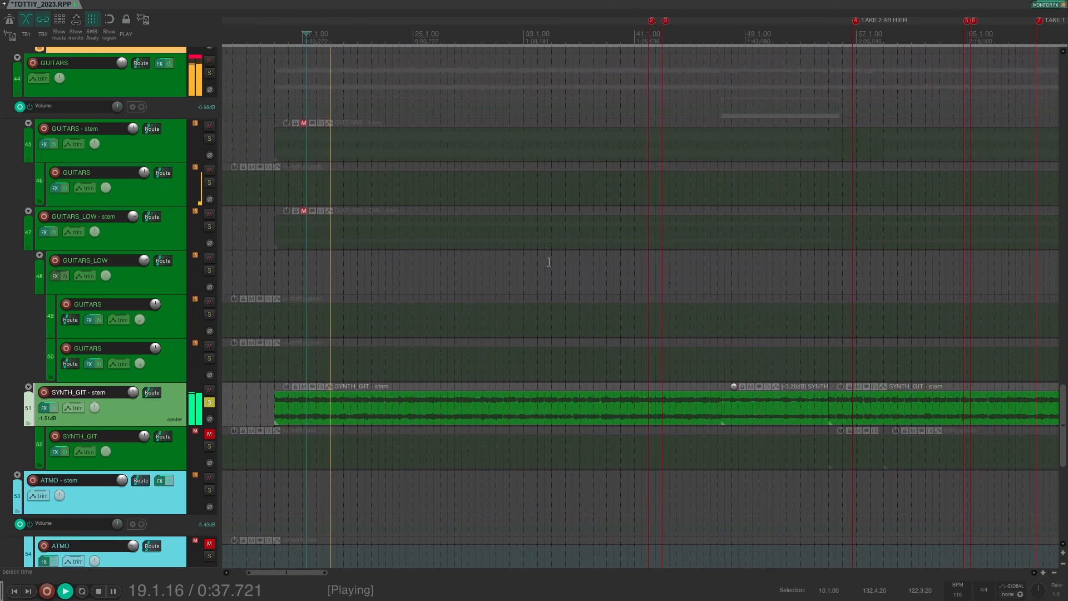
{"action": "scroll", "coordinate": [551, 265], "scroll_direction": "right", "scroll_amount": 10}
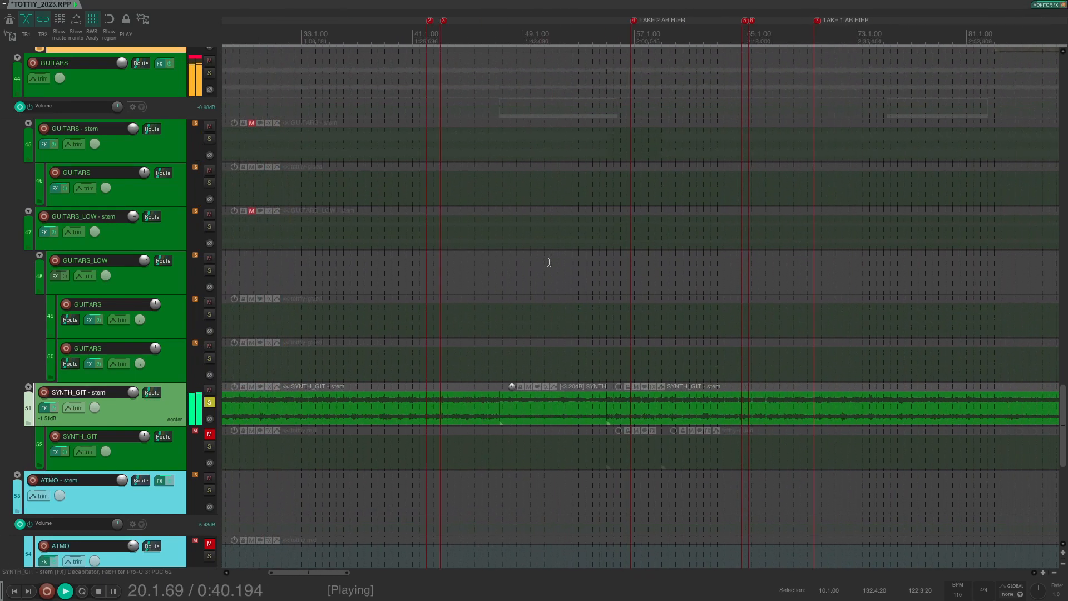
Step: Stop playback, select GUITARS_LOW, and set the edit position near bar 15
{"action": "key", "text": "space"}
{"action": "left_click", "coordinate": [827, 275]}
{"action": "scroll", "coordinate": [828, 275], "scroll_direction": "right", "scroll_amount": 7}
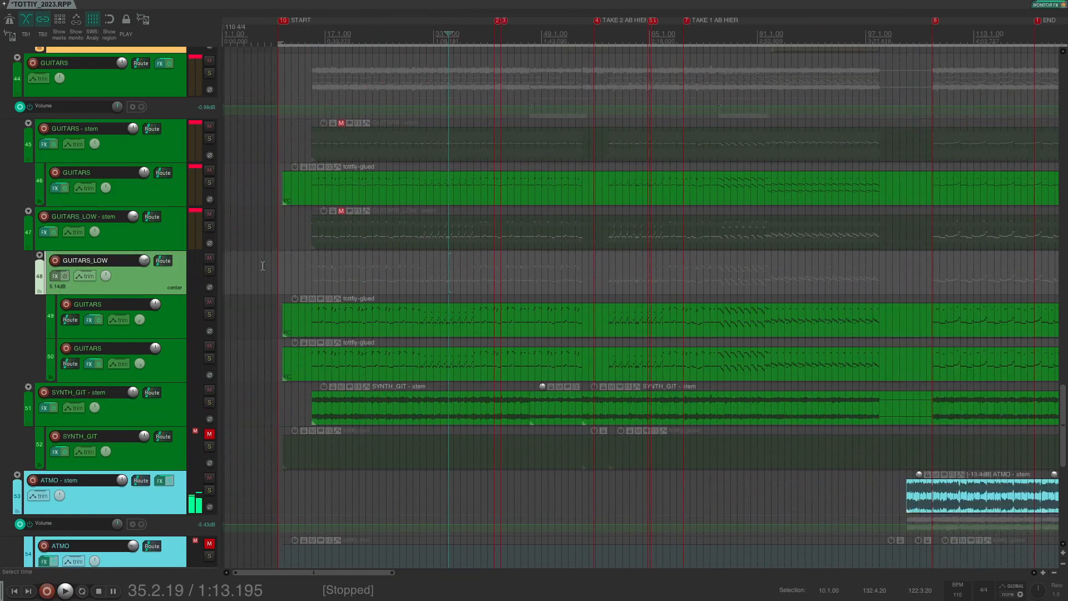
{"action": "scroll", "coordinate": [334, 273], "scroll_direction": "up", "scroll_amount": 3}
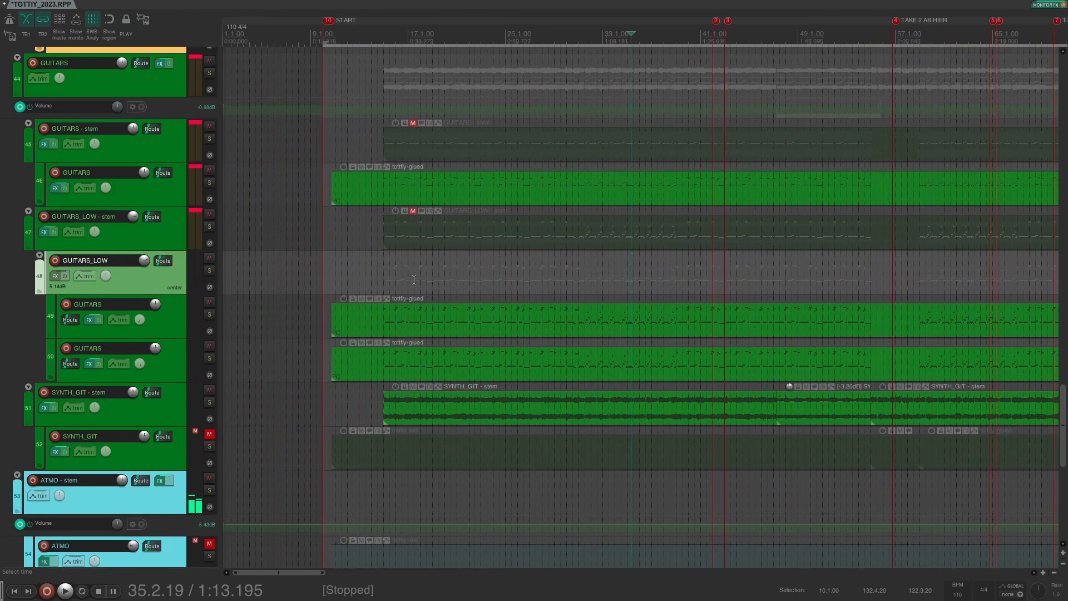
{"action": "left_click", "coordinate": [382, 270]}
{"action": "scroll", "coordinate": [381, 270], "scroll_direction": "up", "scroll_amount": 1}
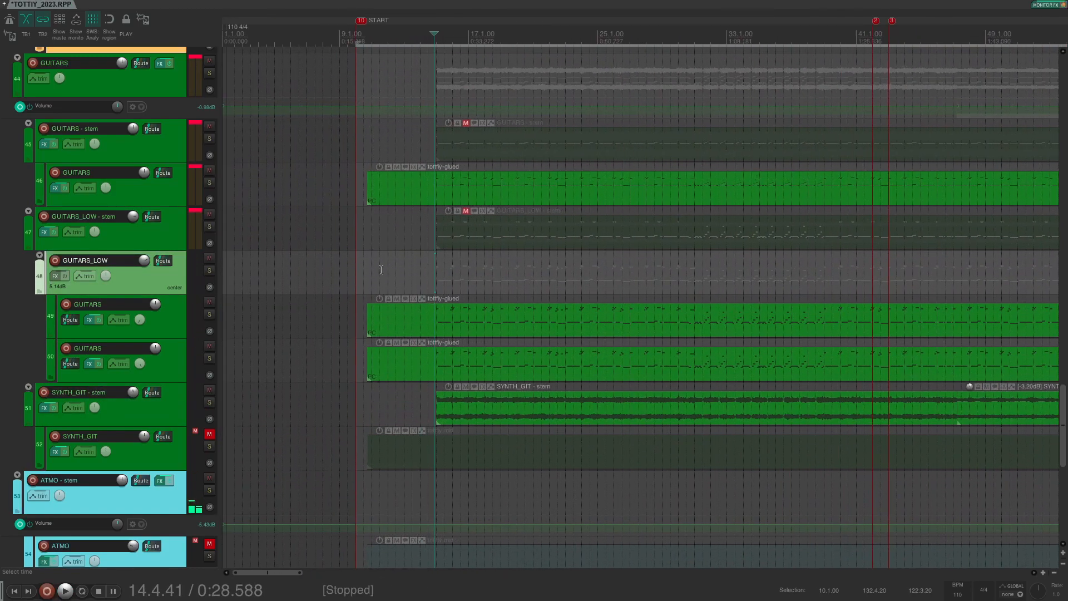
Step: View the ENGL E646 amp in track 46's chain and open the tottfiy-glued MIDI take
{"action": "left_click", "coordinate": [55, 188]}
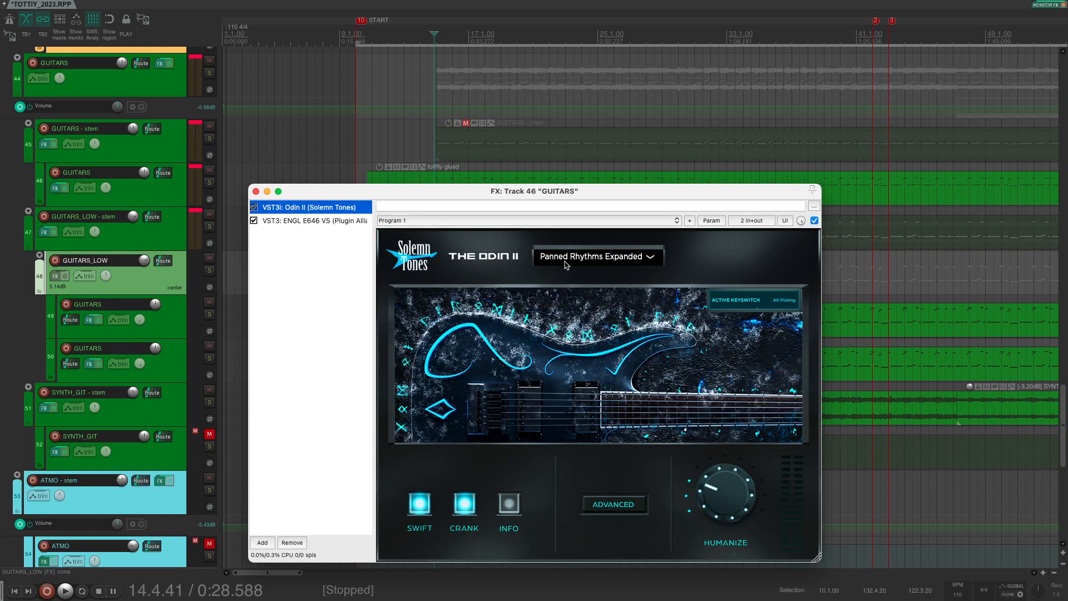
{"action": "left_click", "coordinate": [309, 220]}
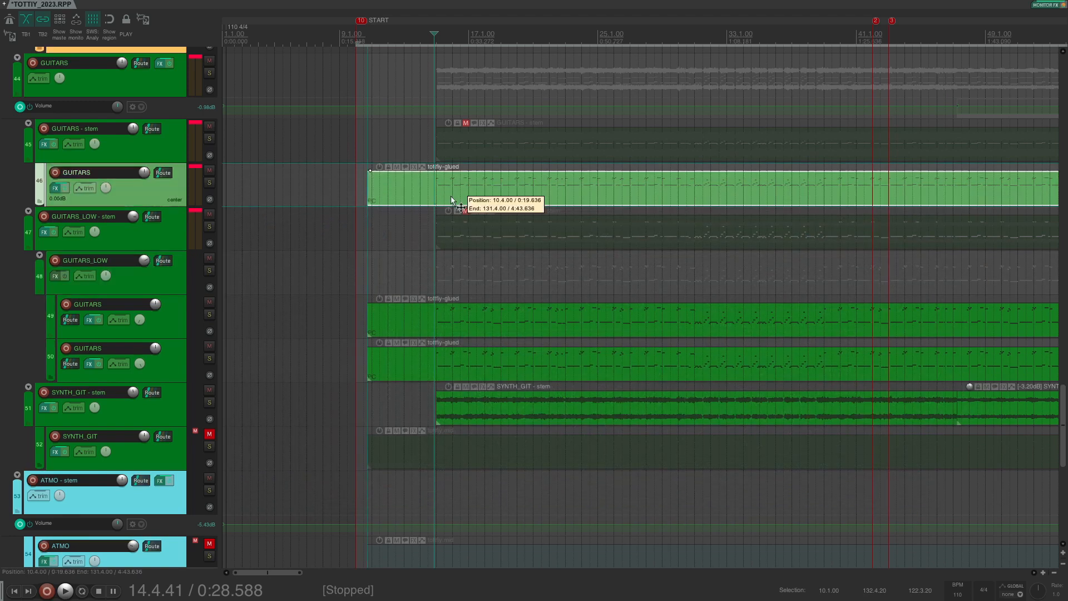
{"action": "double_click", "coordinate": [452, 201]}
{"action": "scroll", "coordinate": [336, 388], "scroll_direction": "down", "scroll_amount": 4}
Step: Close the MIDI editor, solo GUITARS track 46, and close its effect chain
{"action": "left_click", "coordinate": [30, 177]}
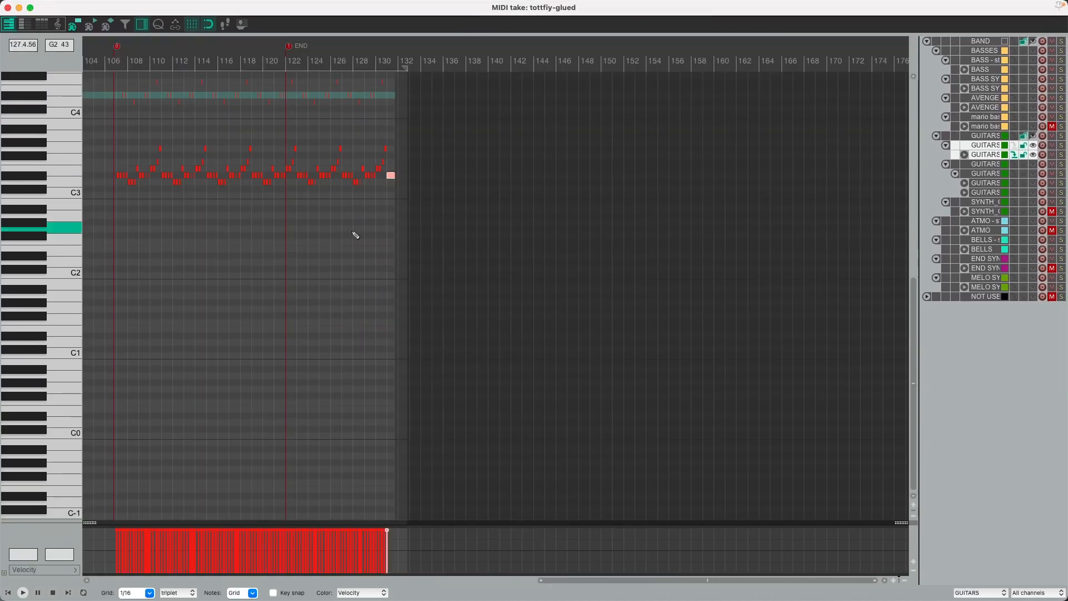
{"action": "scroll", "coordinate": [345, 234], "scroll_direction": "down", "scroll_amount": 5}
{"action": "left_click", "coordinate": [8, 8]}
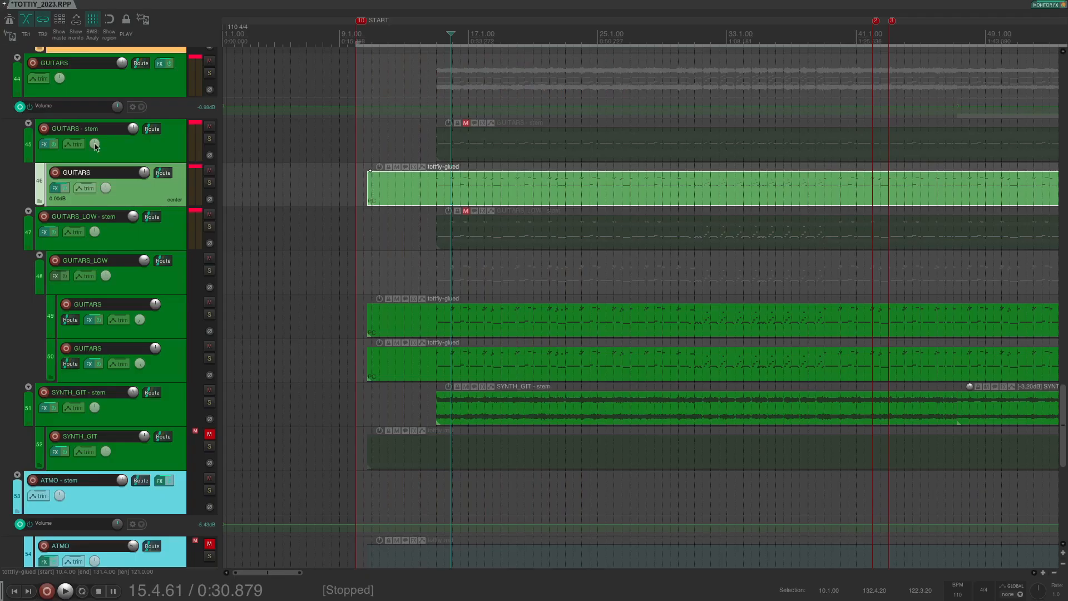
{"action": "left_click", "coordinate": [209, 183]}
{"action": "scroll", "coordinate": [501, 65], "scroll_direction": "up", "scroll_amount": 5}
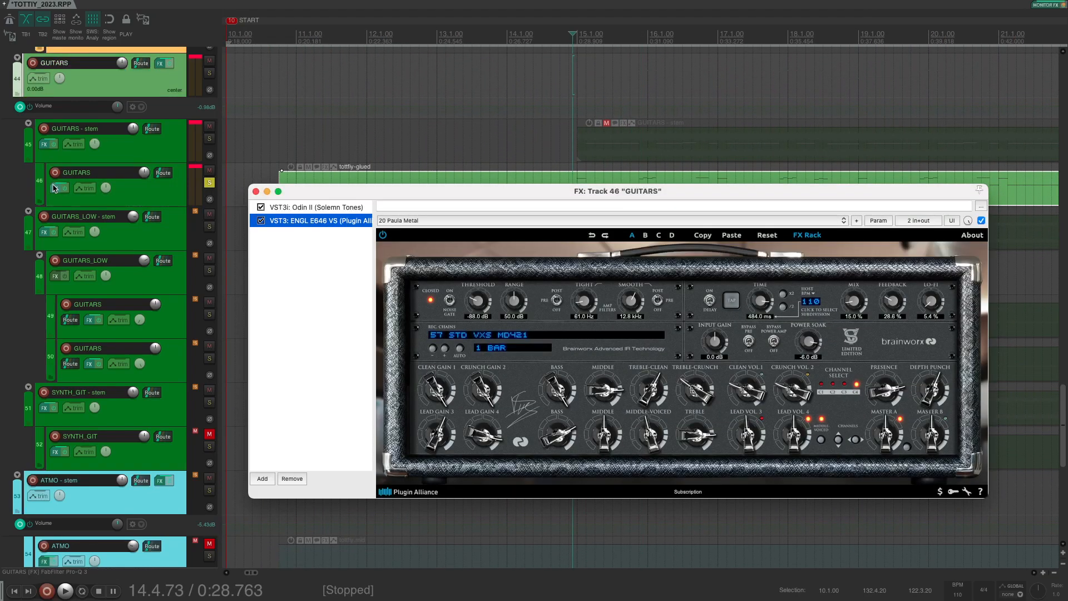
{"action": "left_click", "coordinate": [55, 188]}
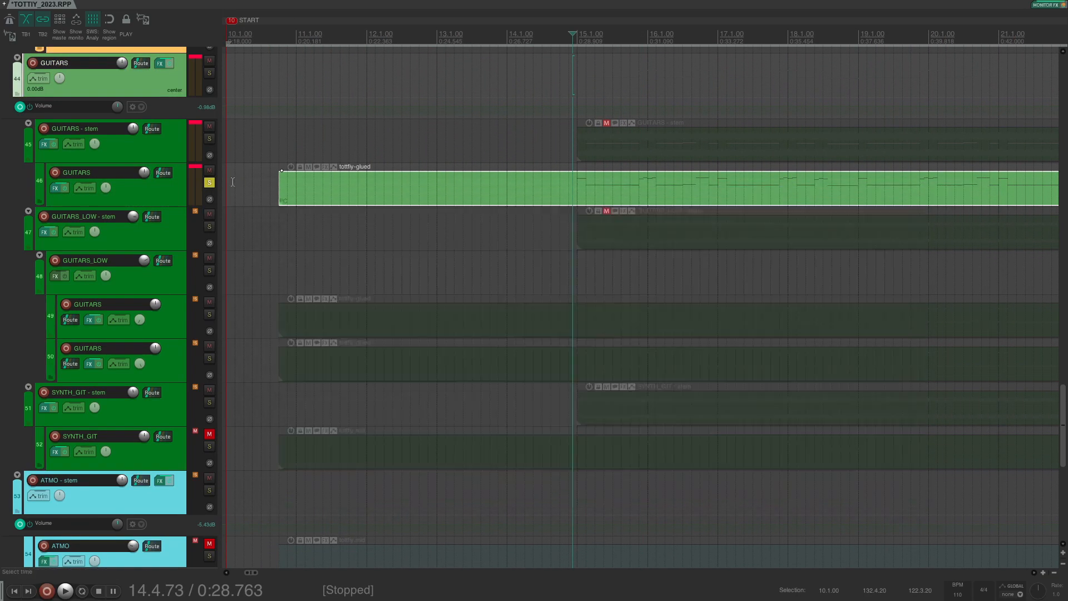
Step: Bypass effects on GUITARS - stem and track 44, then play while reviewing the tottfiy-glued MIDI take
{"action": "left_click", "coordinate": [53, 144]}
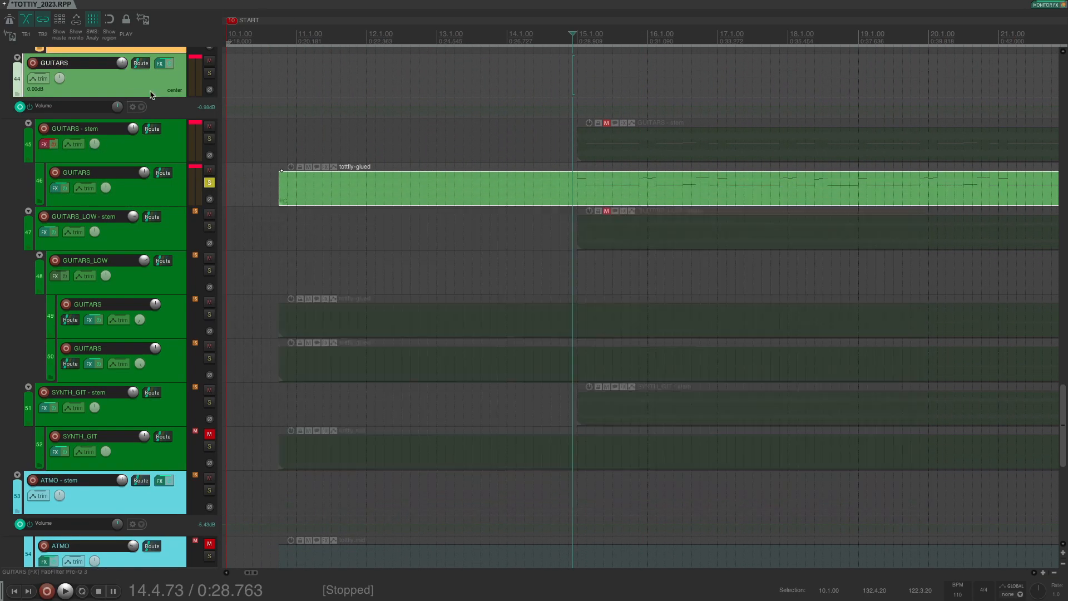
{"action": "left_click", "coordinate": [169, 63]}
{"action": "key", "text": "space"}
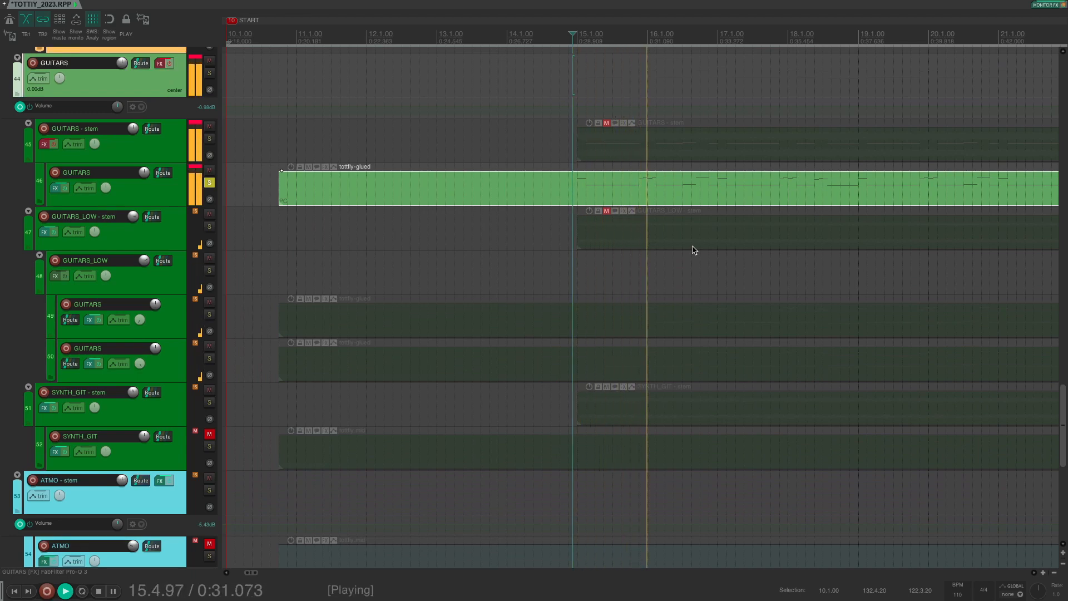
{"action": "double_click", "coordinate": [585, 191]}
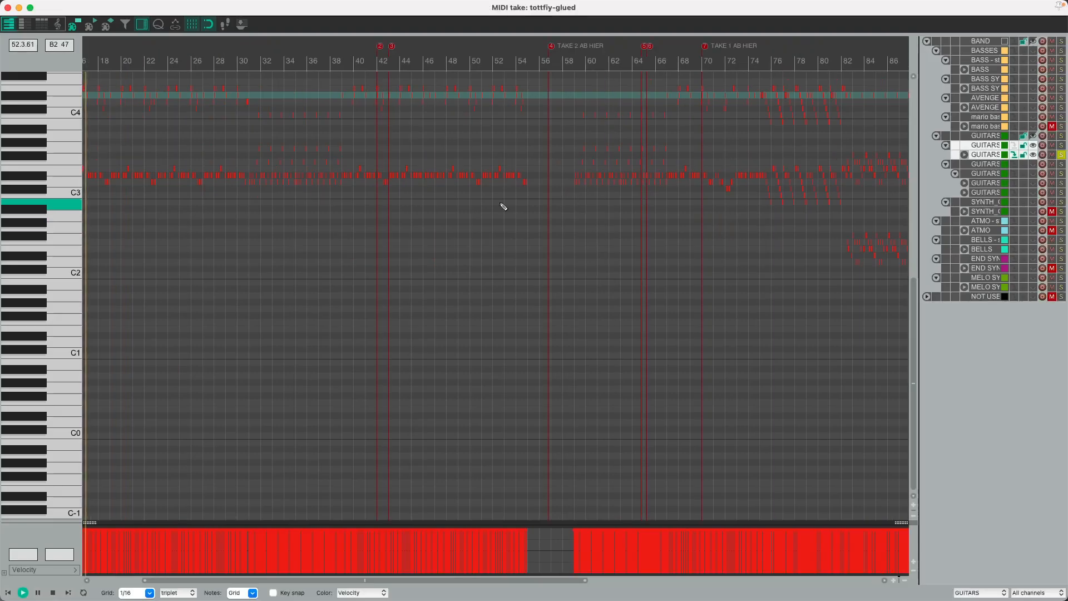
{"action": "scroll", "coordinate": [142, 151], "scroll_direction": "up", "scroll_amount": 8}
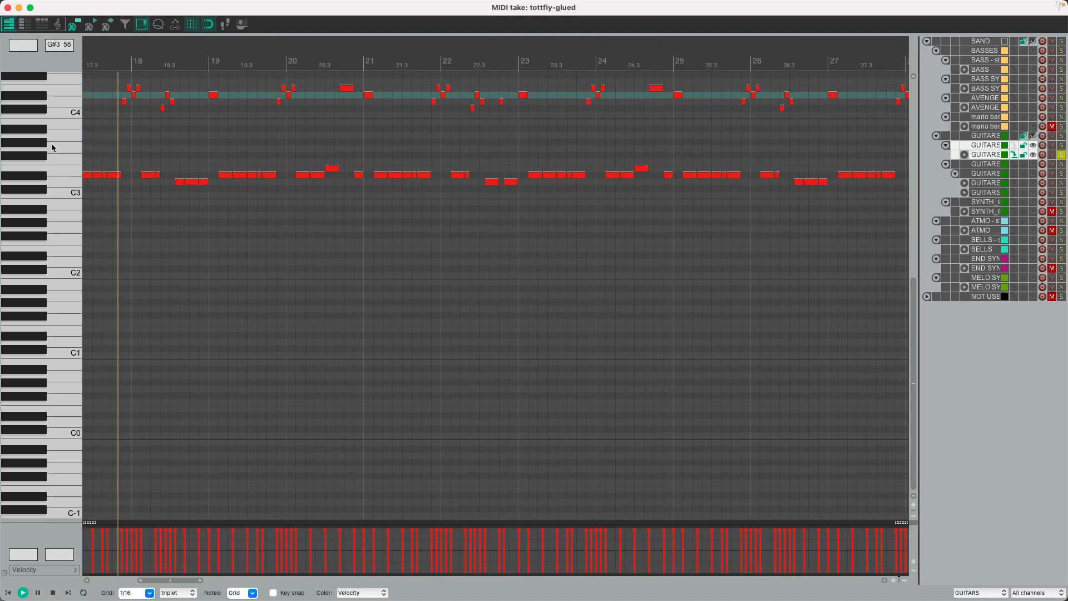
{"action": "scroll", "coordinate": [52, 143], "scroll_direction": "up", "scroll_amount": 3}
{"action": "scroll", "coordinate": [278, 209], "scroll_direction": "up", "scroll_amount": 3}
{"action": "scroll", "coordinate": [301, 215], "scroll_direction": "down", "scroll_amount": 2}
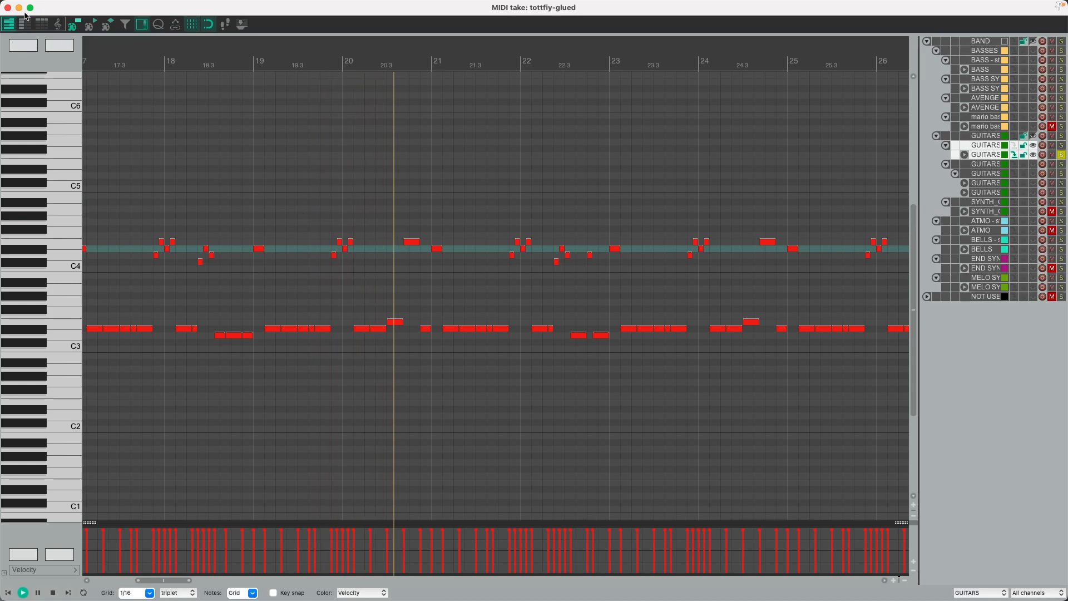
{"action": "left_click", "coordinate": [7, 7]}
{"action": "key", "text": "space"}
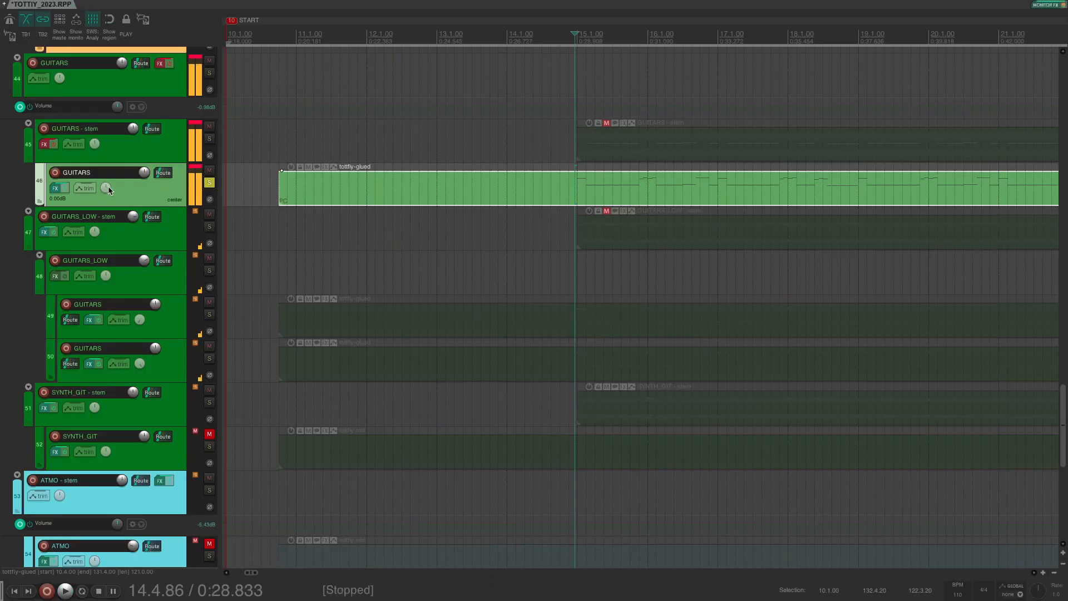
Step: Toggle the ENGL E646 amp in track 46's chain and listen from 0:28.833
{"action": "left_click", "coordinate": [60, 188]}
{"action": "left_click", "coordinate": [260, 220]}
{"action": "left_click", "coordinate": [261, 220]}
{"action": "key", "text": "space"}
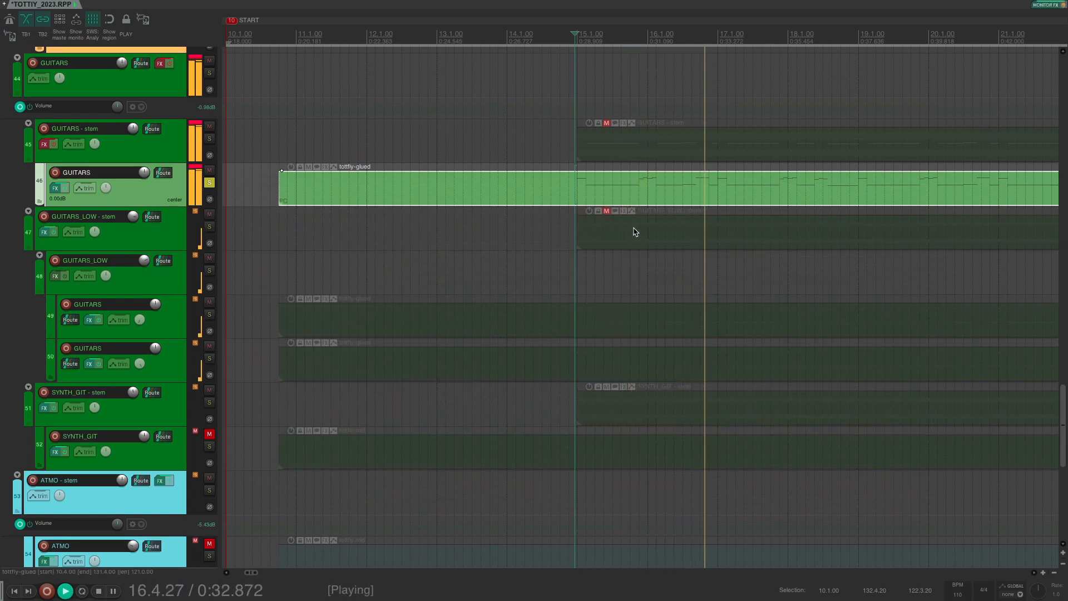
{"action": "key", "text": "space"}
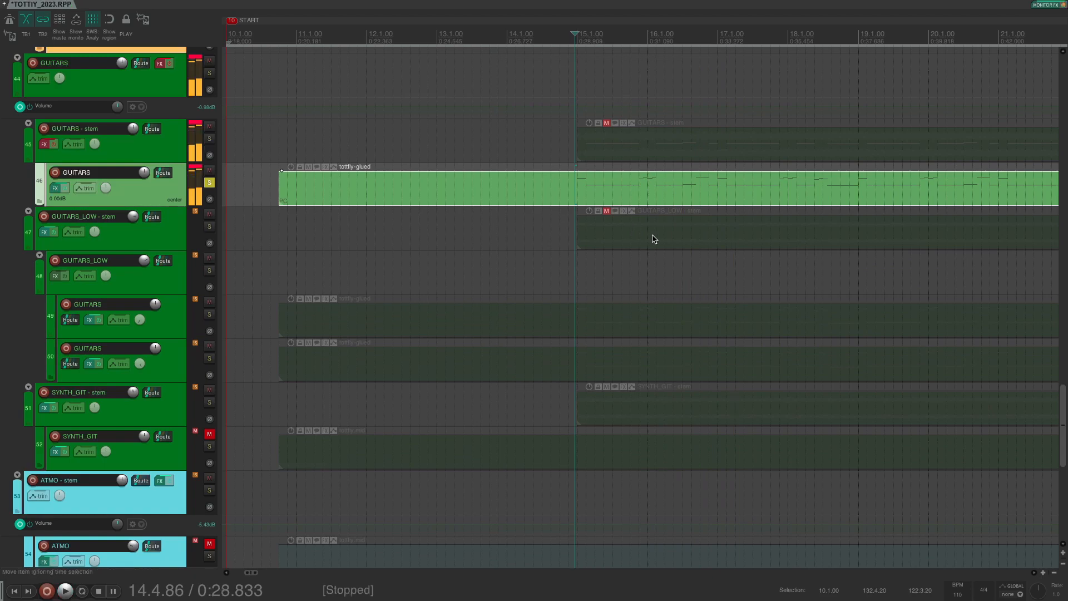
Step: Open the GUITARS - stem chain to view Pro-Q 3 and Maag EQ2, with a brief listen
{"action": "left_click", "coordinate": [44, 144]}
{"action": "left_click", "coordinate": [235, 131]}
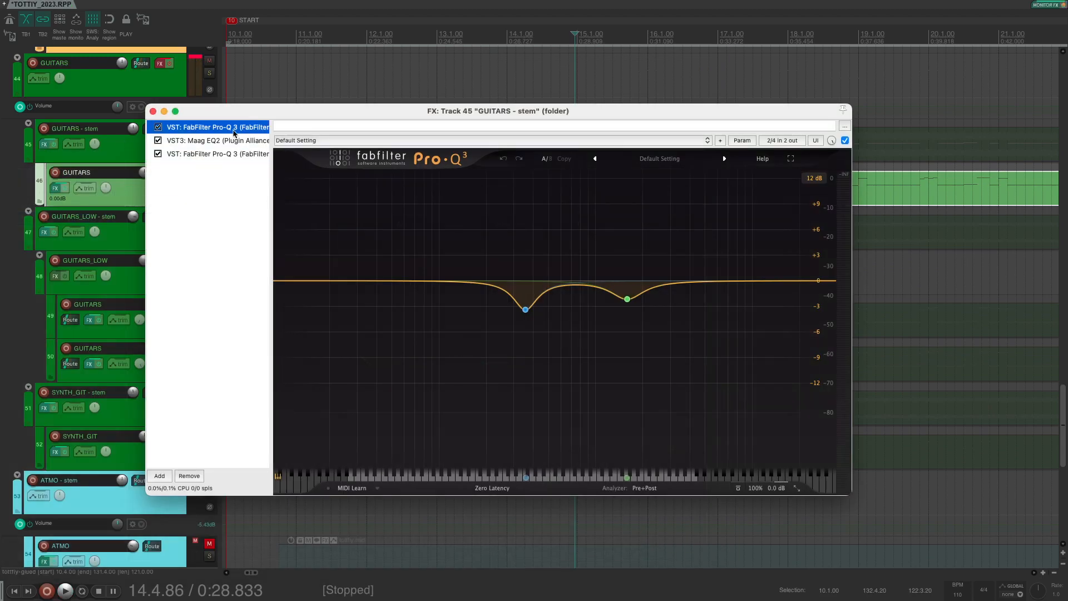
{"action": "left_click", "coordinate": [212, 141]}
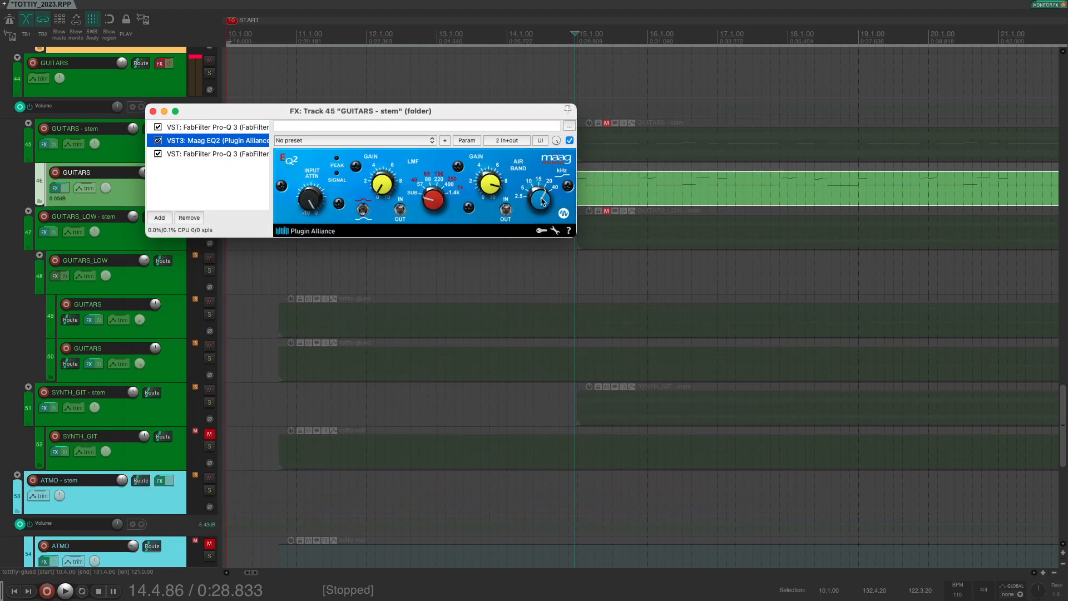
{"action": "key", "text": "space"}
{"action": "left_click_drag", "start_coordinate": [209, 112], "coordinate": [296, 131]}
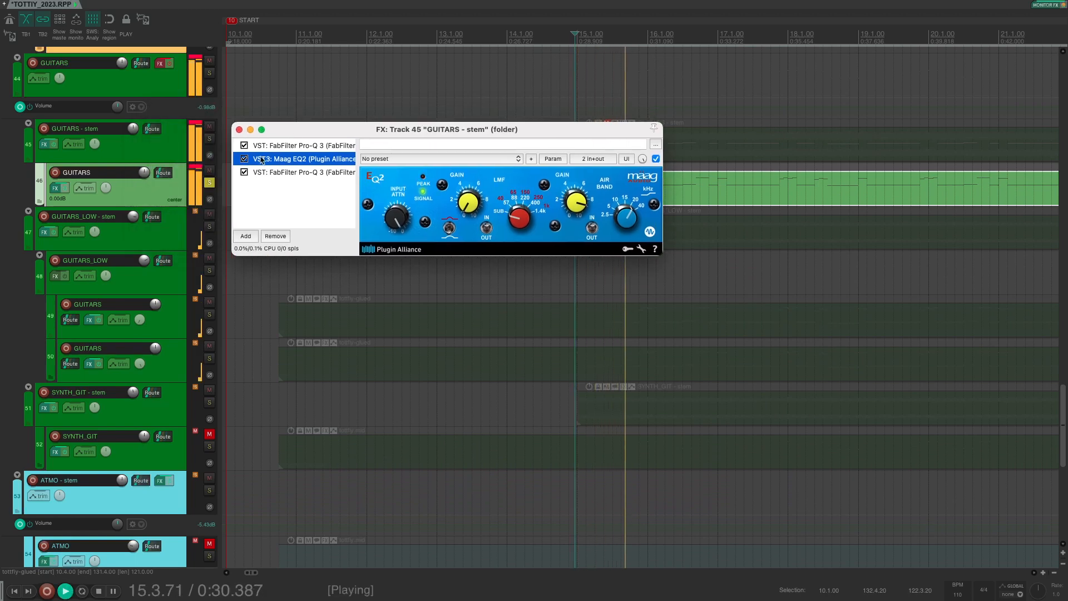
{"action": "key", "text": "space"}
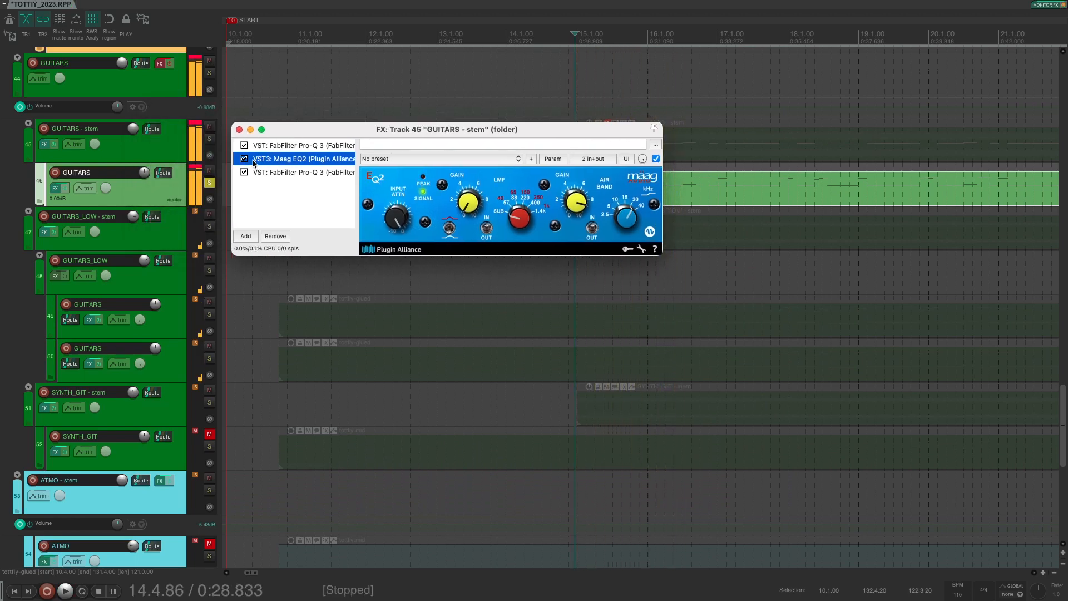
Step: Play the guitars with Maag EQ2 bypassed, then re-enabled, and close the chain
{"action": "scroll", "coordinate": [254, 163], "scroll_direction": "right", "scroll_amount": 1}
{"action": "left_click", "coordinate": [238, 159]}
{"action": "key", "text": "space"}
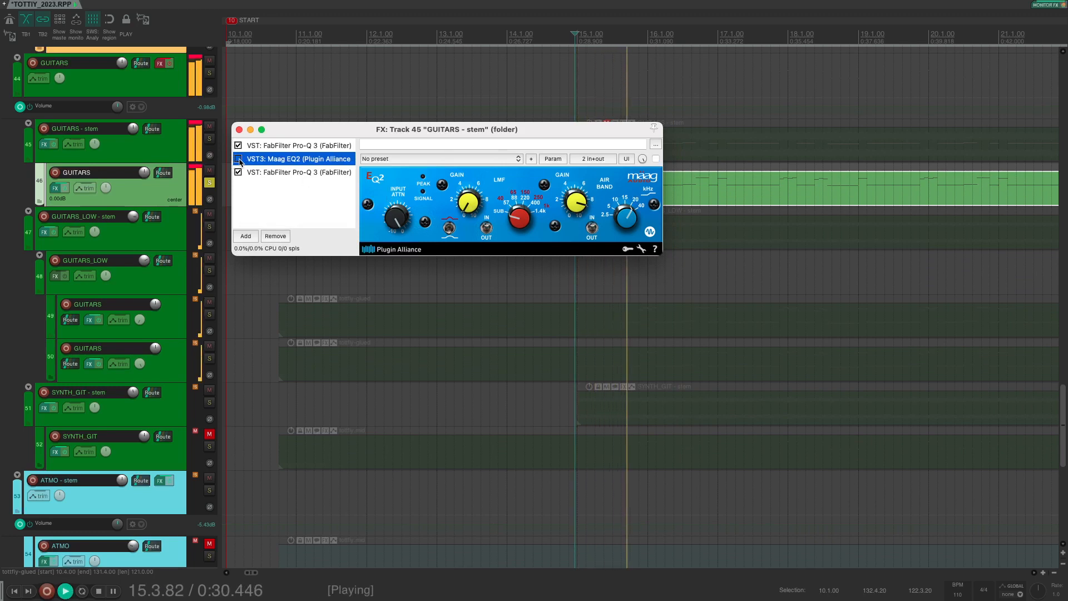
{"action": "key", "text": "space"}
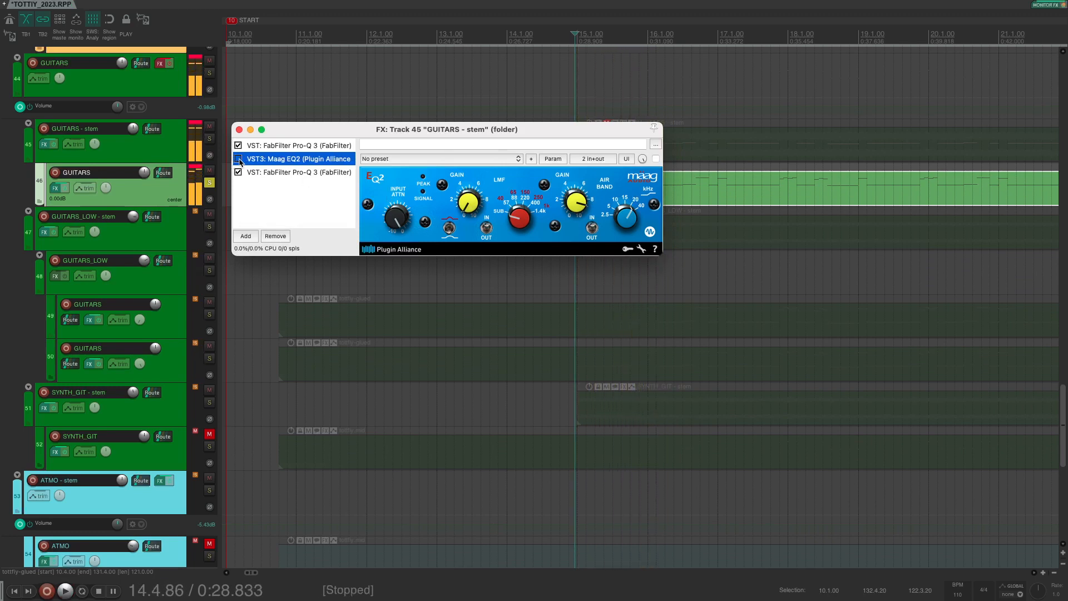
{"action": "left_click", "coordinate": [239, 160]}
{"action": "key", "text": "space"}
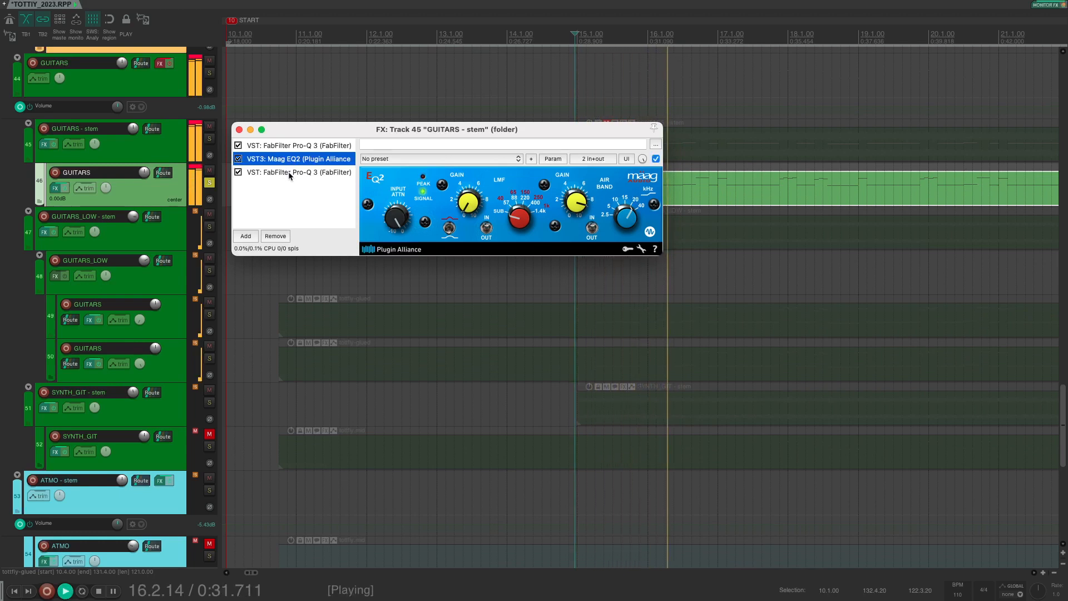
{"action": "left_click", "coordinate": [239, 130]}
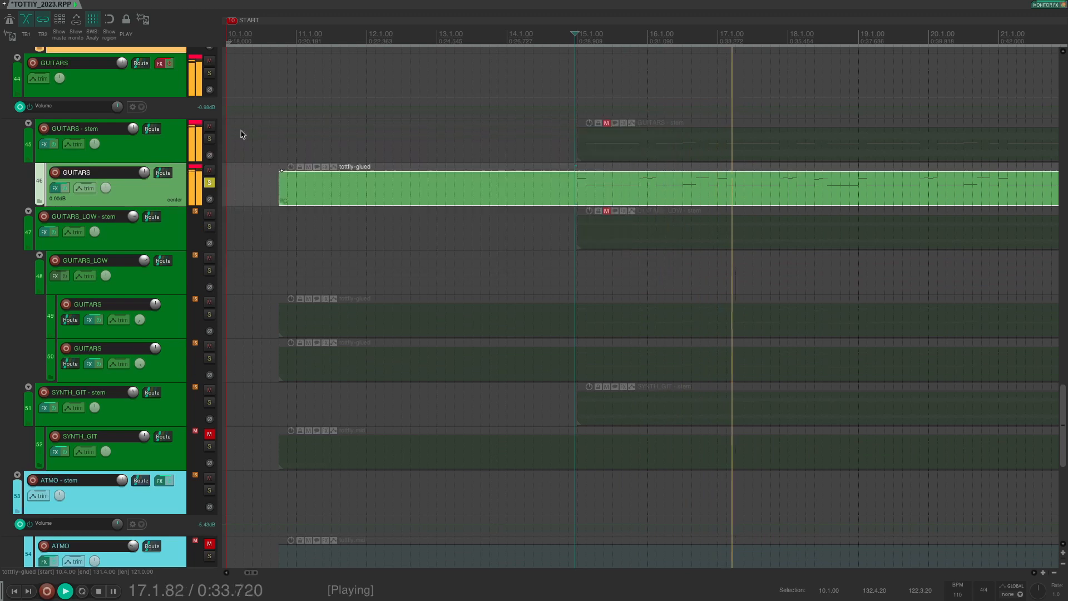
{"action": "key", "text": "space"}
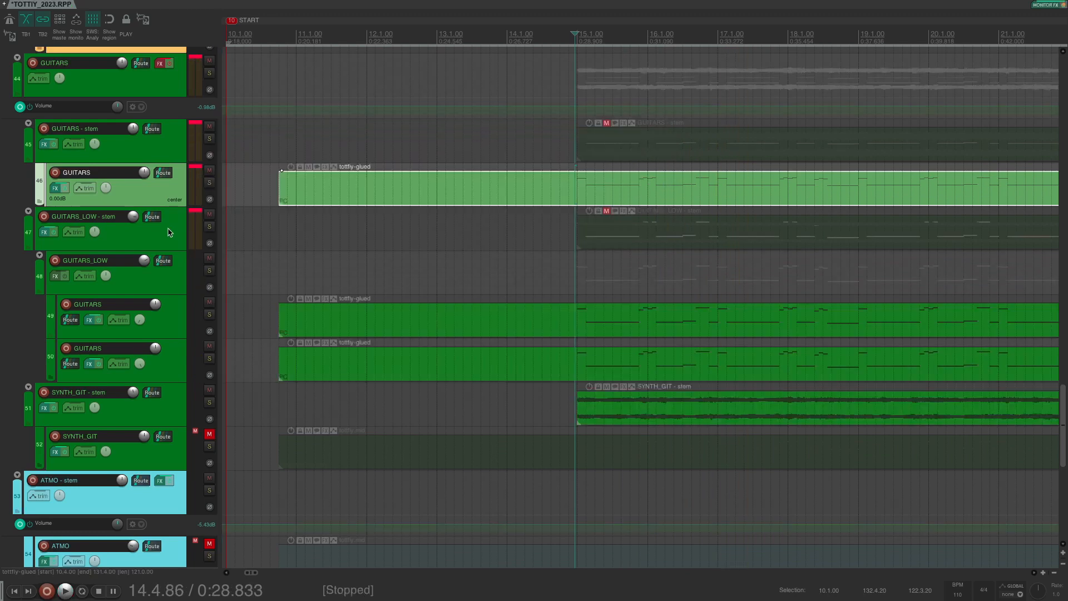
{"action": "left_click", "coordinate": [107, 225]}
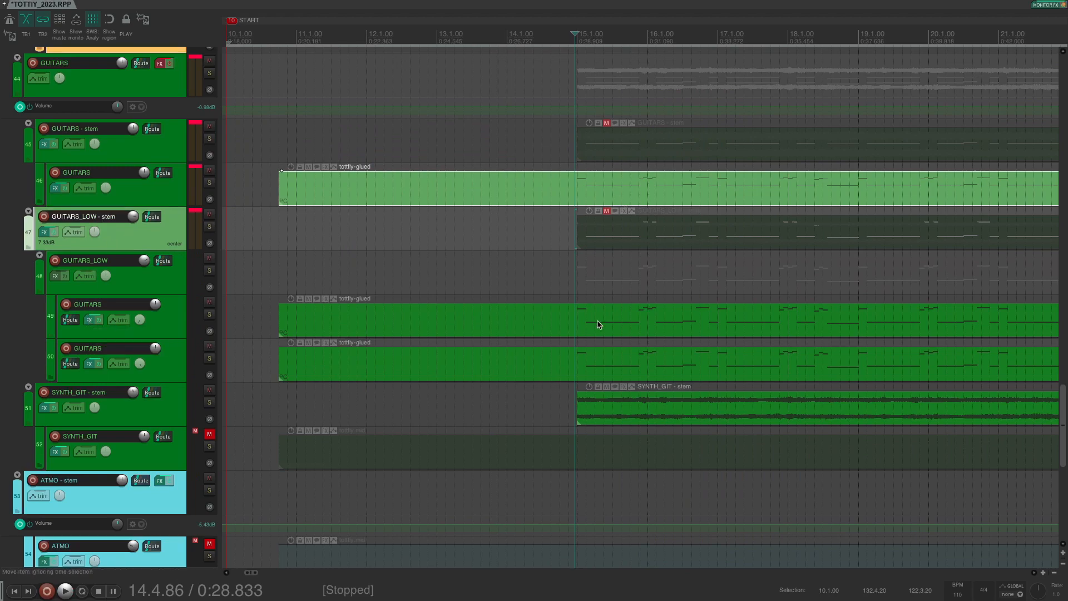
{"action": "left_click", "coordinate": [157, 200]}
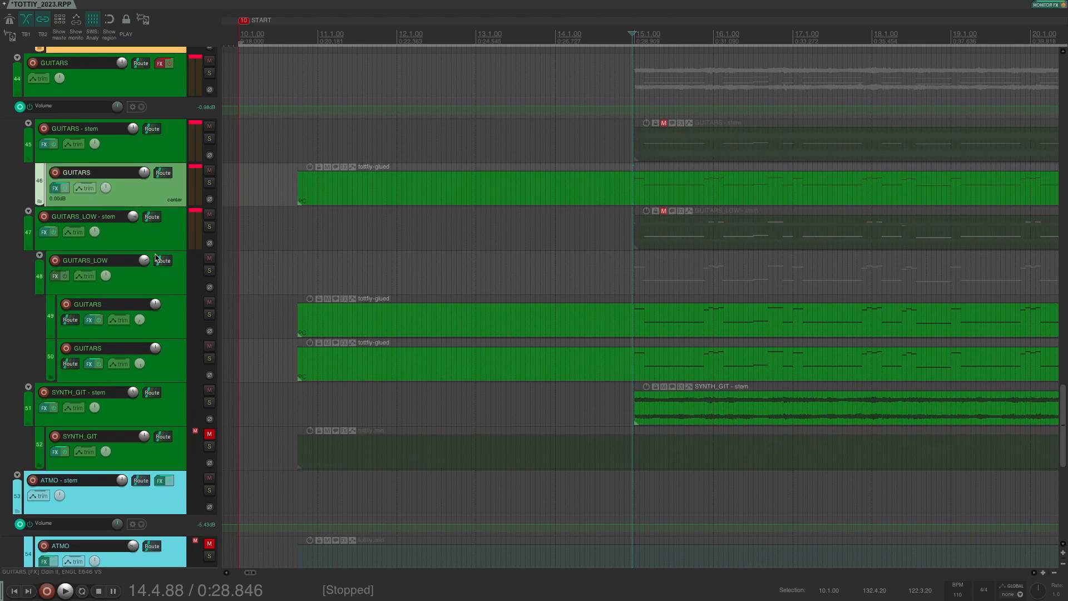
Step: Inspect the MIDI Tool v2 settings in GUITARS track 49's effect chain
{"action": "left_click", "coordinate": [165, 288]}
{"action": "left_click", "coordinate": [91, 320]}
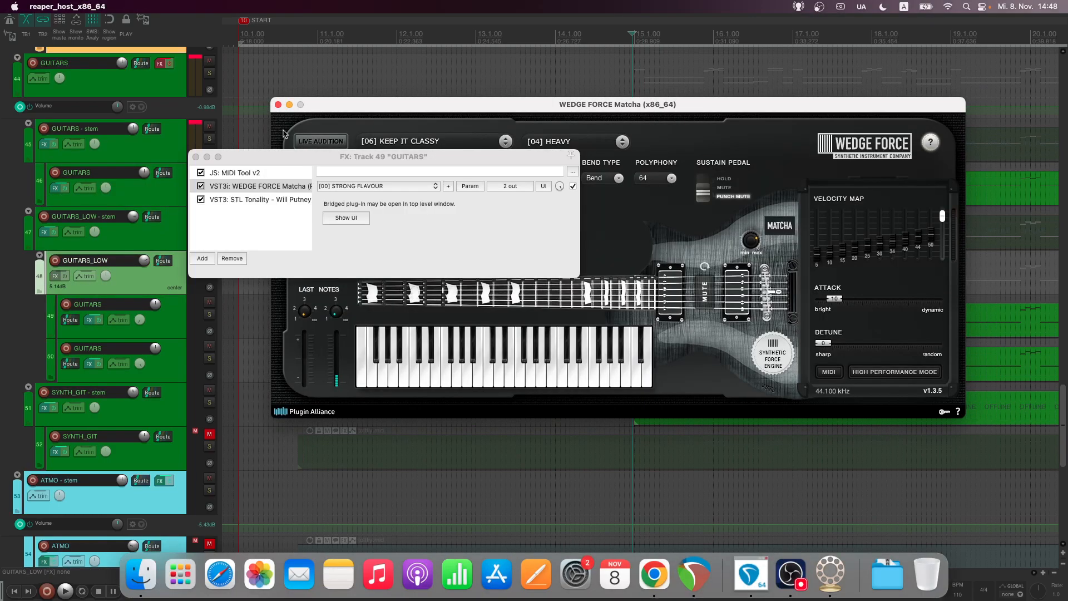
{"action": "left_click", "coordinate": [257, 174]}
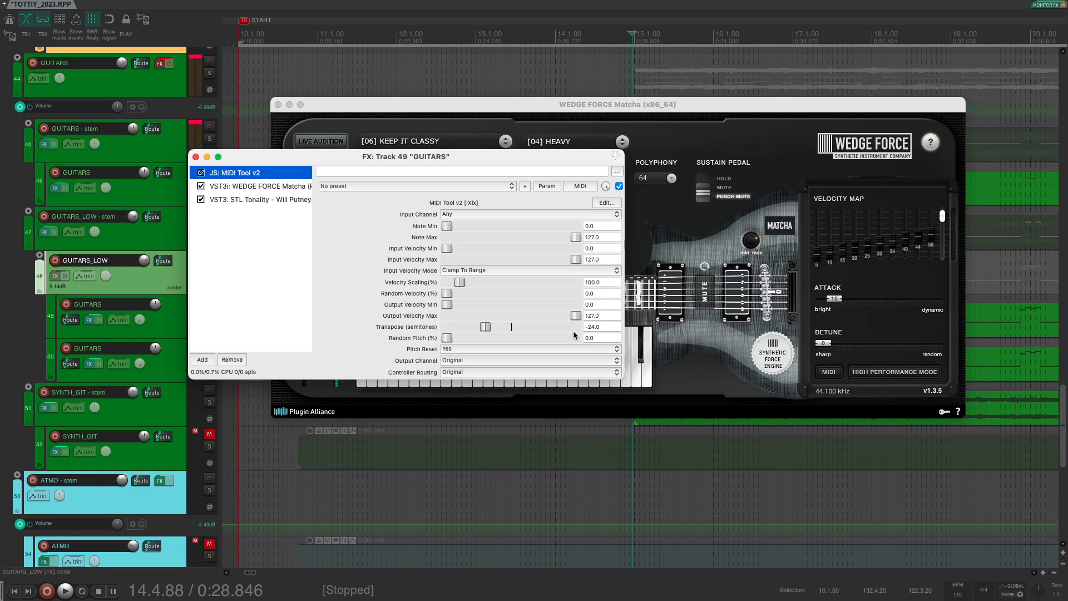
{"action": "key", "text": "Escape"}
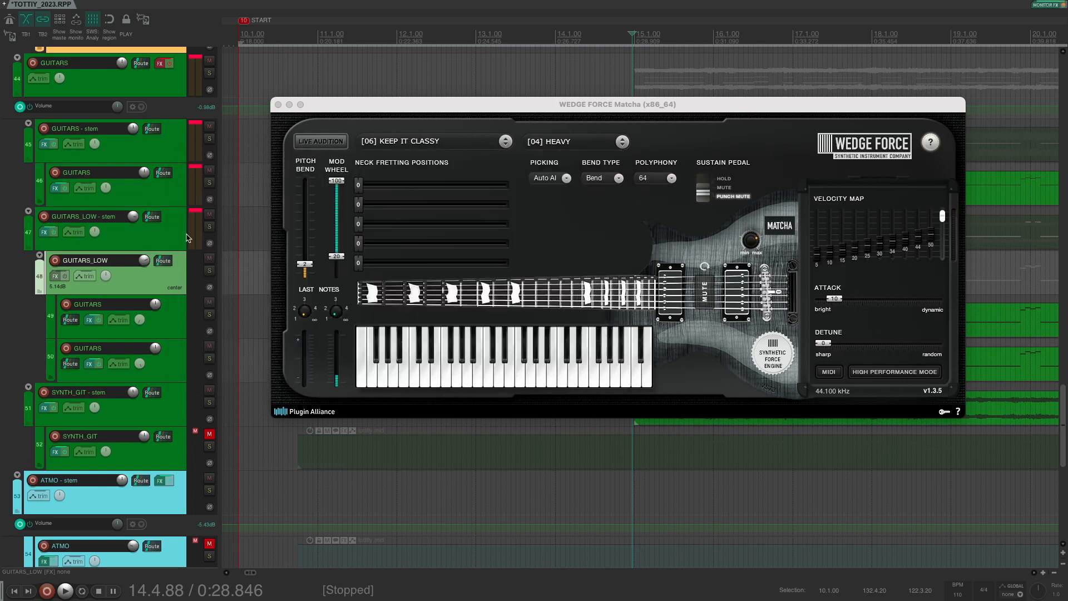
Step: Bypass the GUITARS_LOW - stem effects, solo track 49, and reopen its effect chain
{"action": "left_click", "coordinate": [54, 232]}
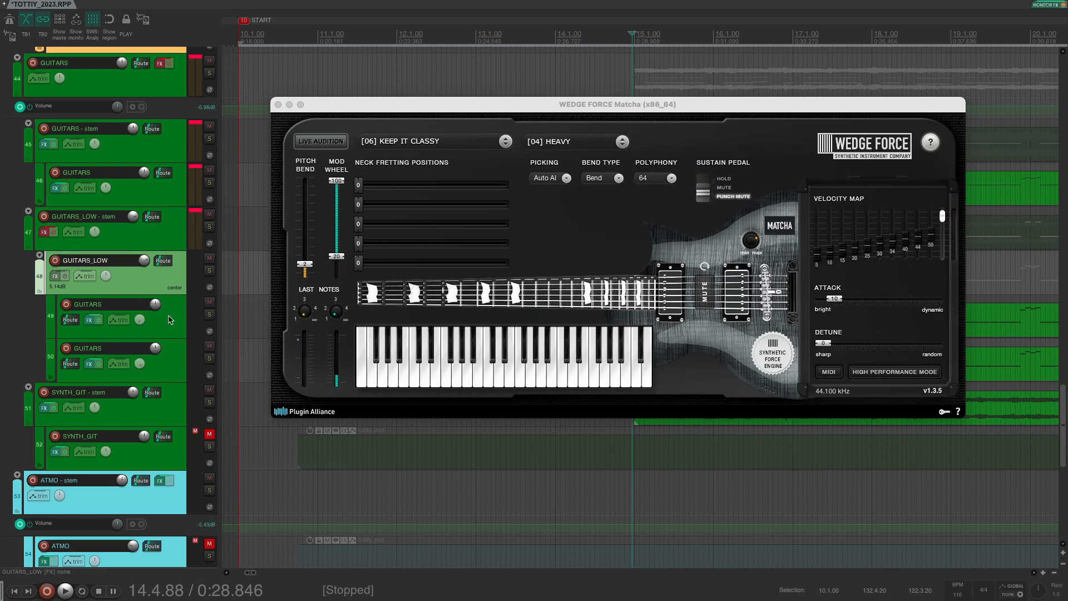
{"action": "left_click", "coordinate": [210, 315]}
{"action": "left_click", "coordinate": [349, 46]}
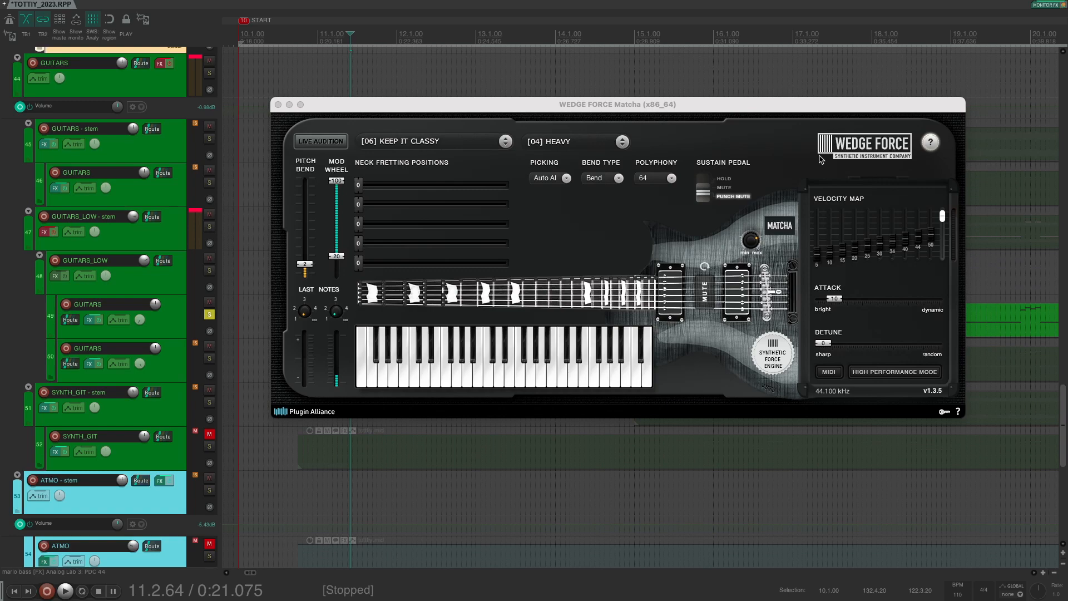
{"action": "left_click", "coordinate": [90, 320]}
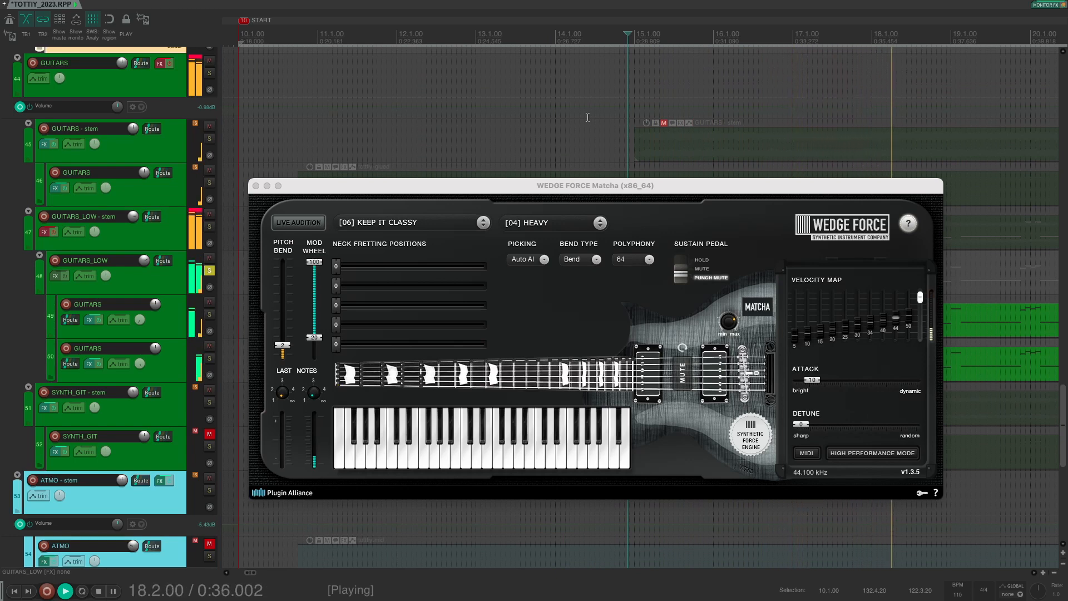
{"action": "key", "text": "space"}
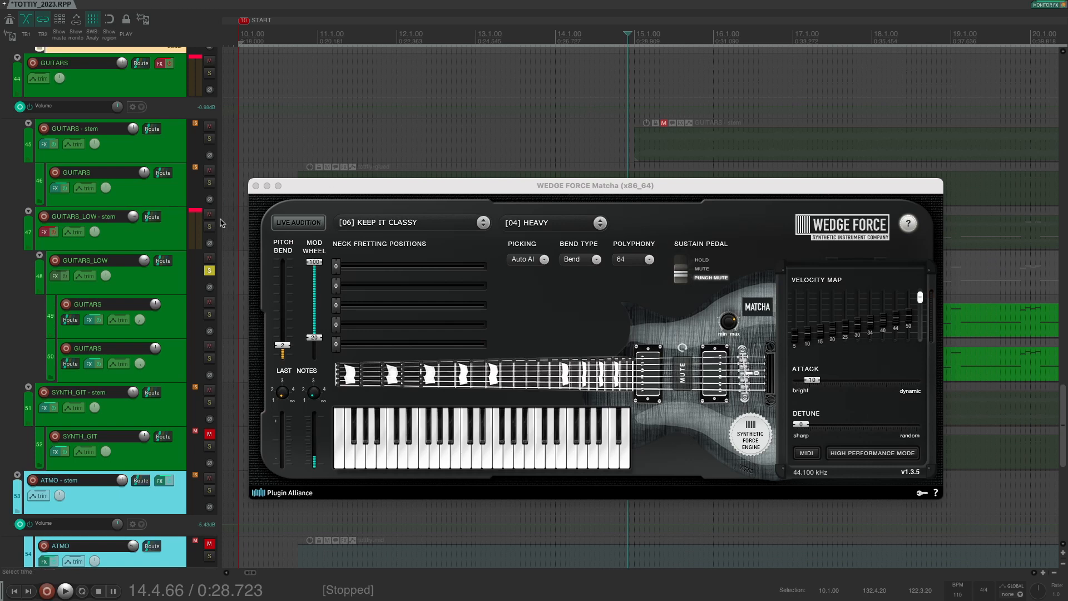
Step: Bypass MIDI Tool v2 on tracks 49 and 50, then start playback
{"action": "mouse_move", "coordinate": [133, 133]}
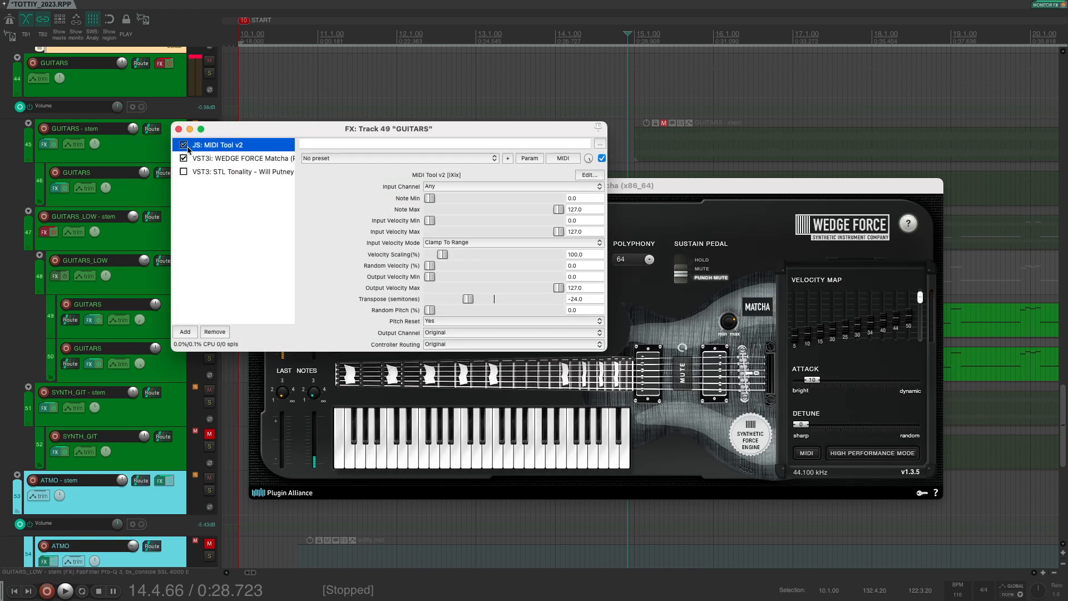
{"action": "left_click", "coordinate": [184, 145]}
{"action": "left_click", "coordinate": [89, 363]}
{"action": "left_click", "coordinate": [267, 196]}
{"action": "key", "text": "space"}
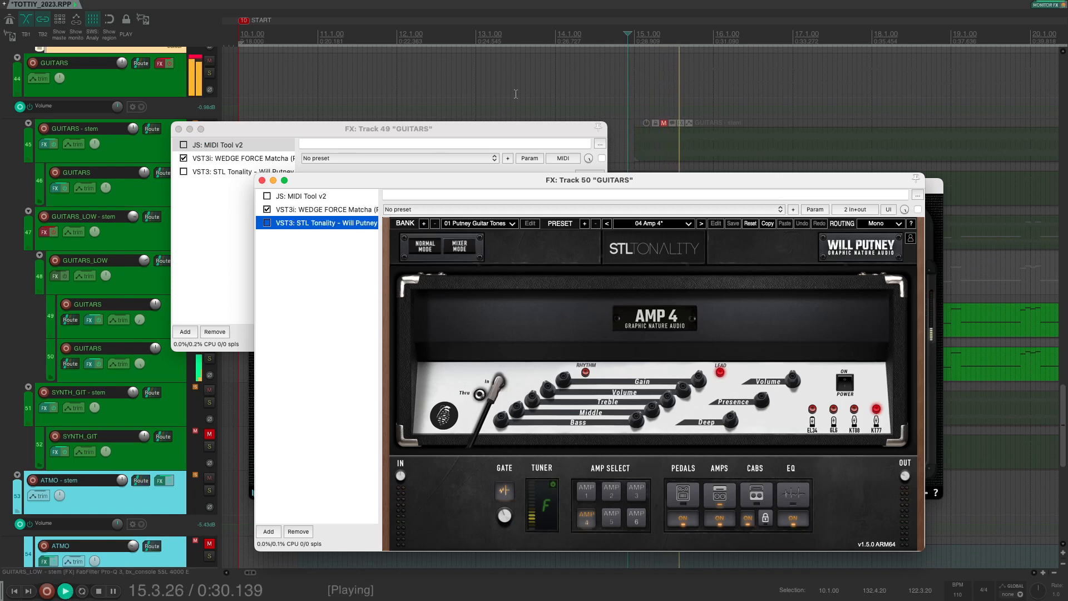
Step: Re-enable MIDI Tool v2 and STL Tonality on track 49, then play with all plugins active
{"action": "key", "text": "space"}
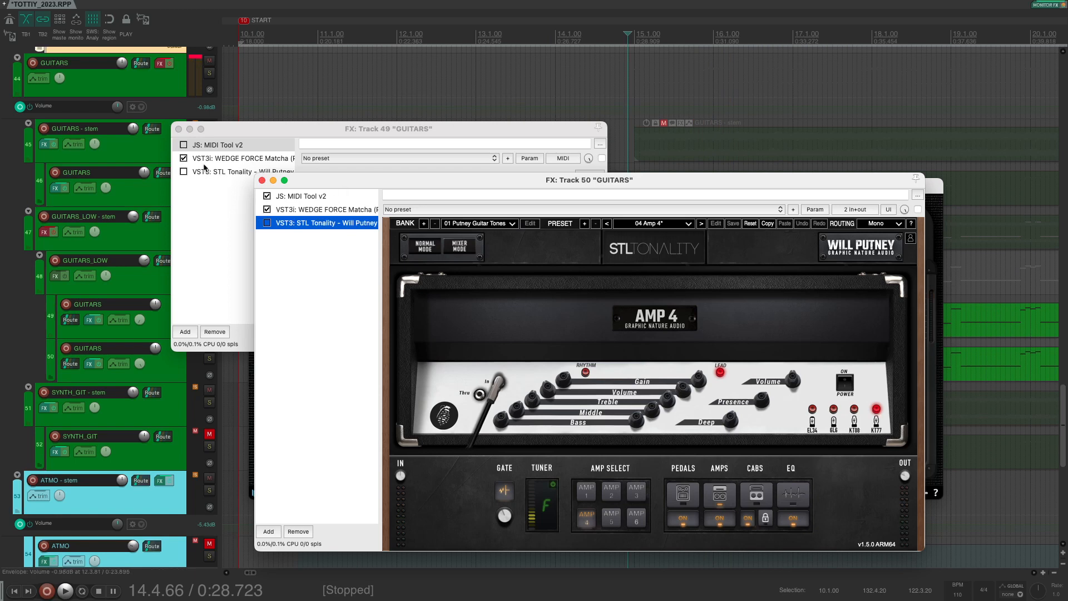
{"action": "left_click", "coordinate": [183, 145]}
{"action": "left_click", "coordinate": [183, 172]}
{"action": "left_click", "coordinate": [311, 357]}
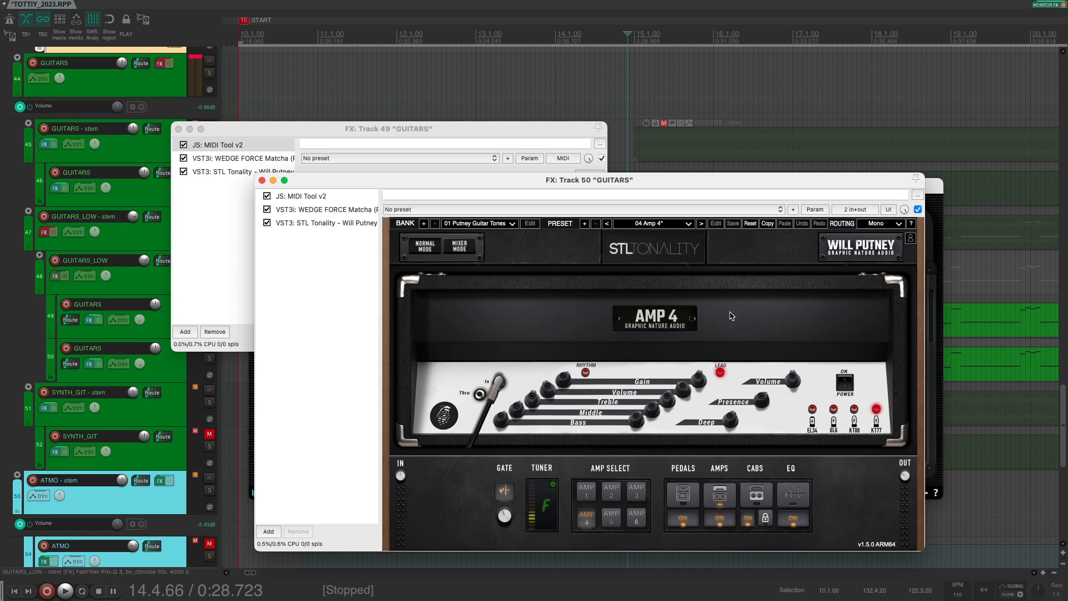
{"action": "key", "text": "space"}
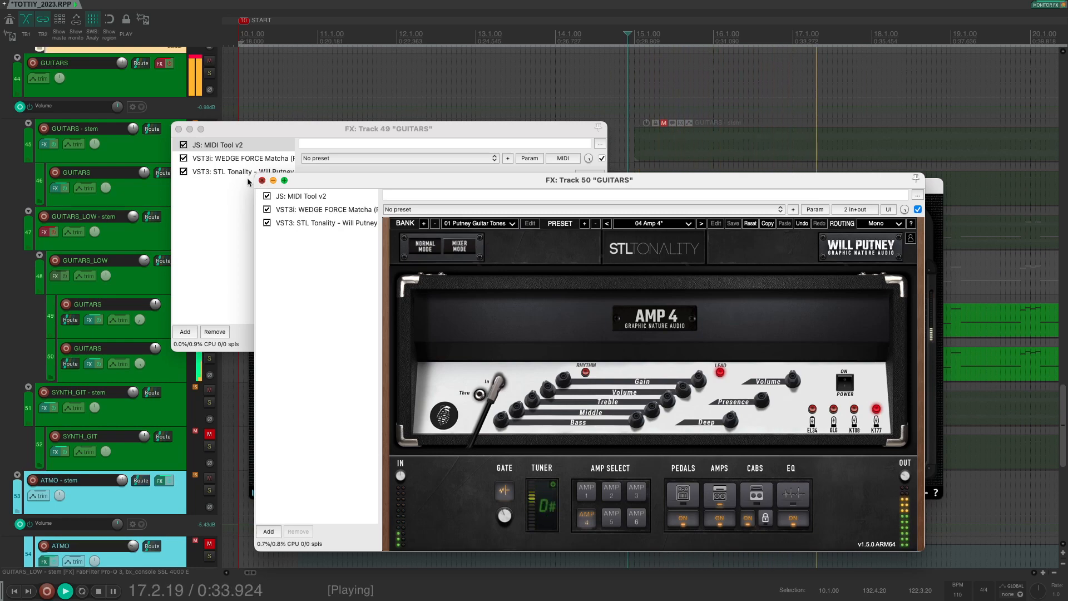
Step: Close both synth FX chains and the WEDGE FORCE window, then open the GUITARS_LOW - stem chain
{"action": "left_click", "coordinate": [262, 181]}
{"action": "left_click", "coordinate": [179, 129]}
{"action": "left_click", "coordinate": [256, 185]}
{"action": "key", "text": "space"}
{"action": "left_click", "coordinate": [45, 232]}
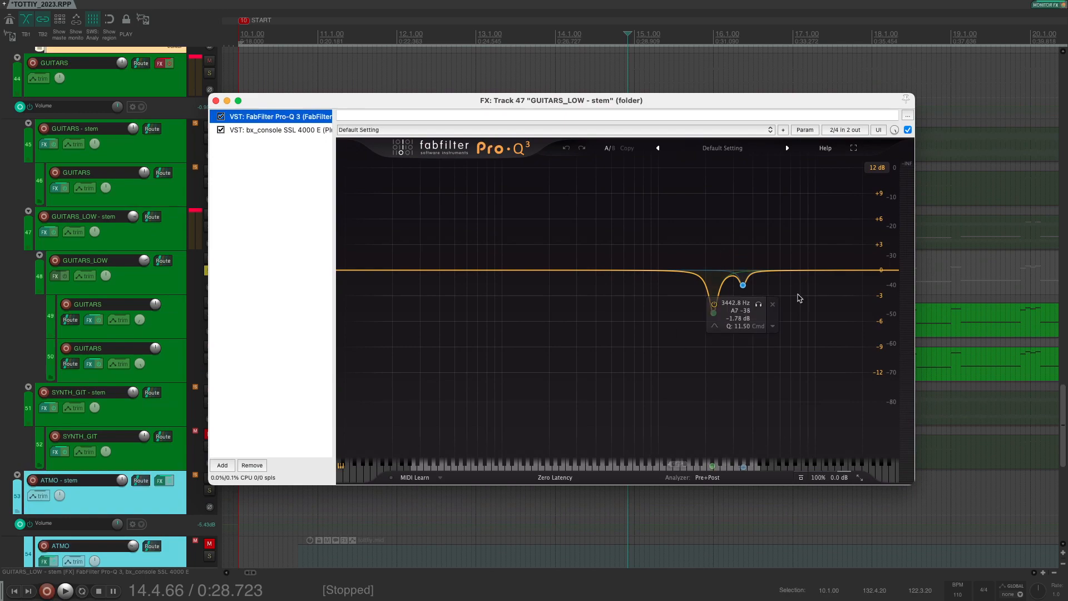
Step: View the bx_console SSL 4000 E on GUITARS_LOW - stem, close the chain, and resume playback
{"action": "left_click", "coordinate": [268, 131]}
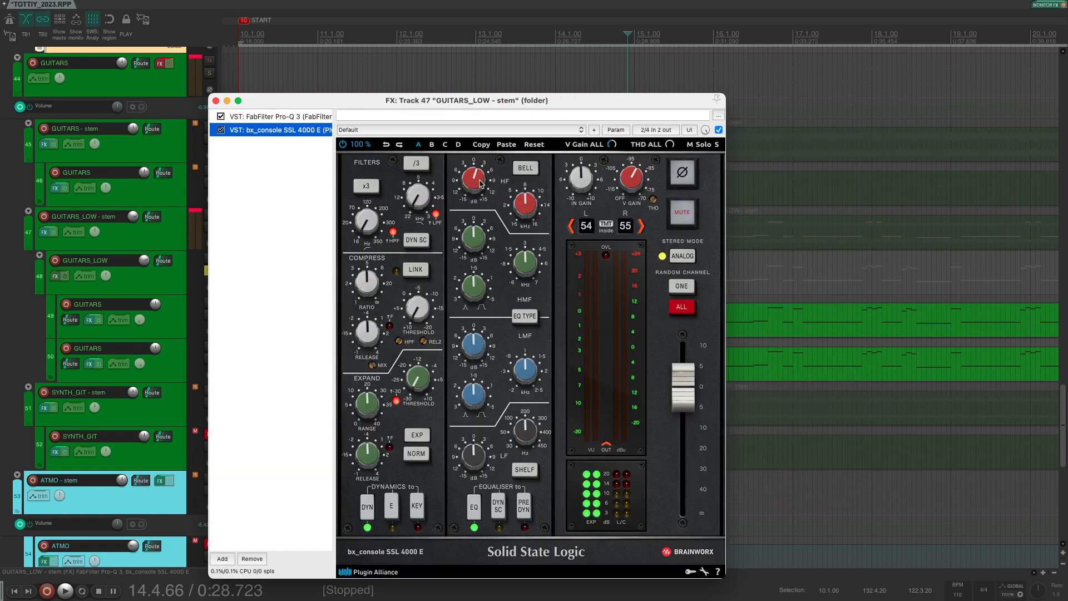
{"action": "key", "text": "Escape"}
{"action": "key", "text": "space"}
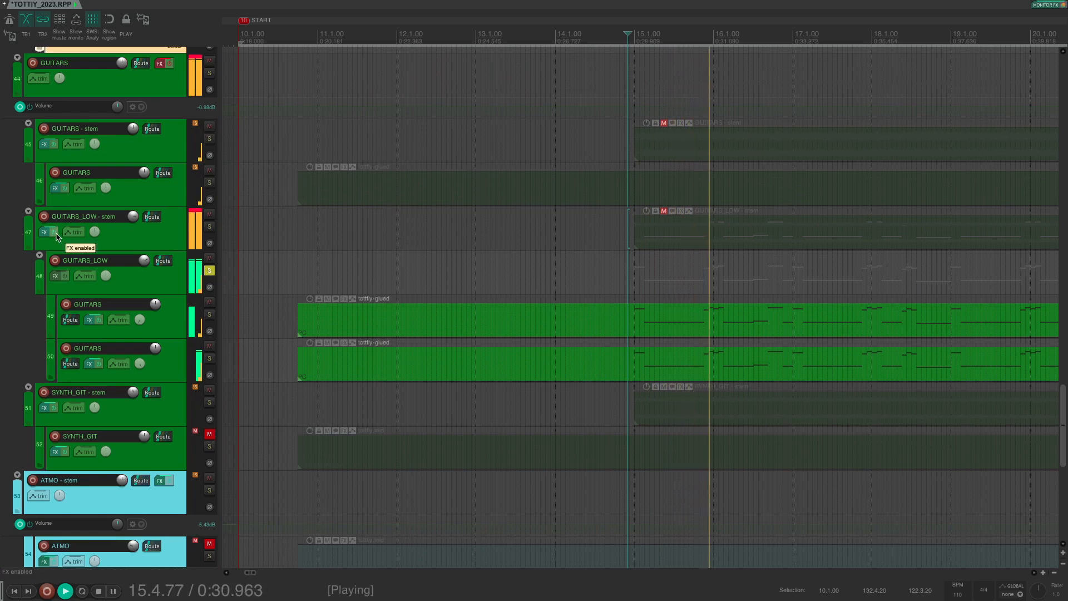
Step: Compare GUITARS_LOW - stem with its effects bypassed, then turn the effects back on
{"action": "key", "text": "space"}
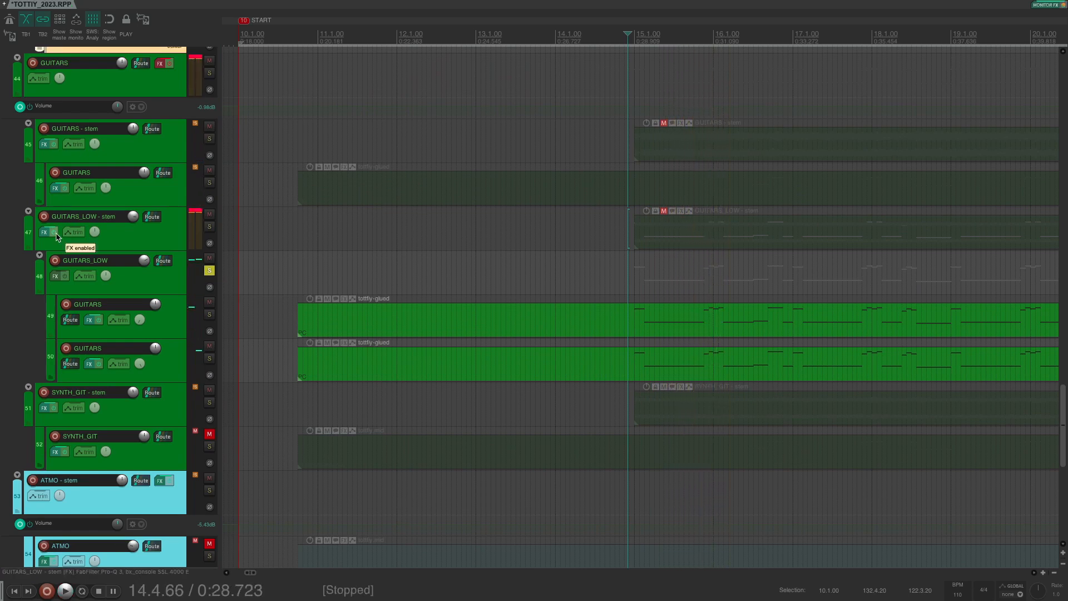
{"action": "left_click", "coordinate": [55, 236]}
{"action": "key", "text": "space"}
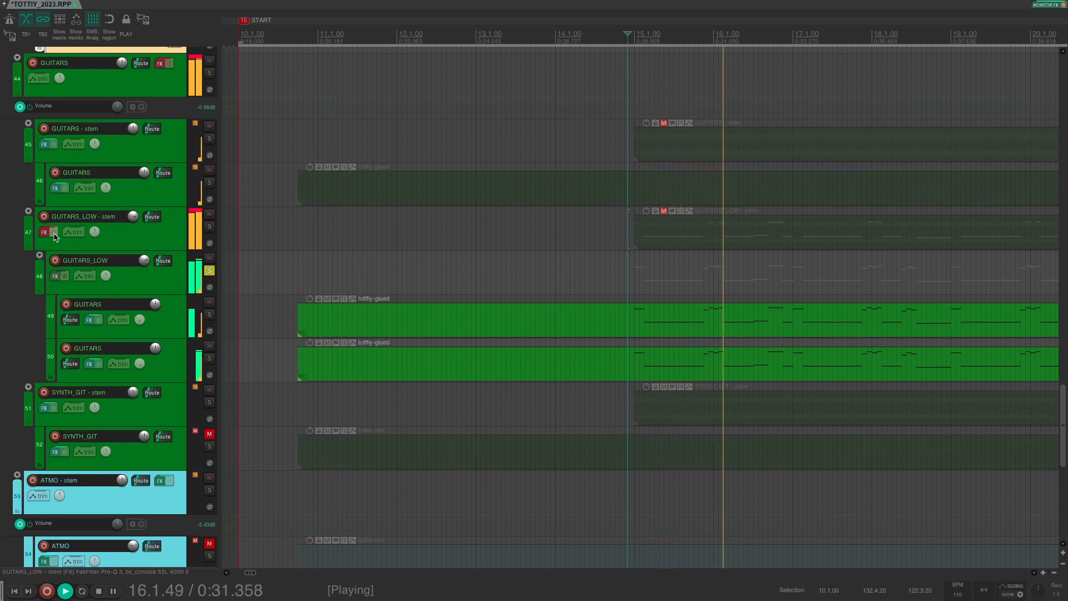
{"action": "left_click", "coordinate": [56, 236]}
{"action": "key", "text": "space"}
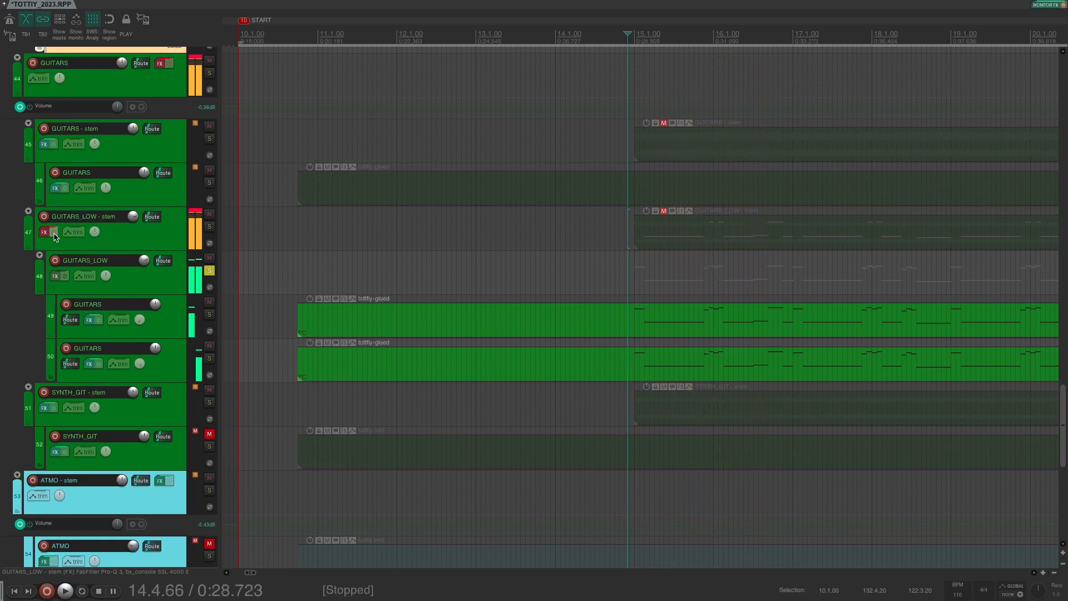
{"action": "key", "text": "space"}
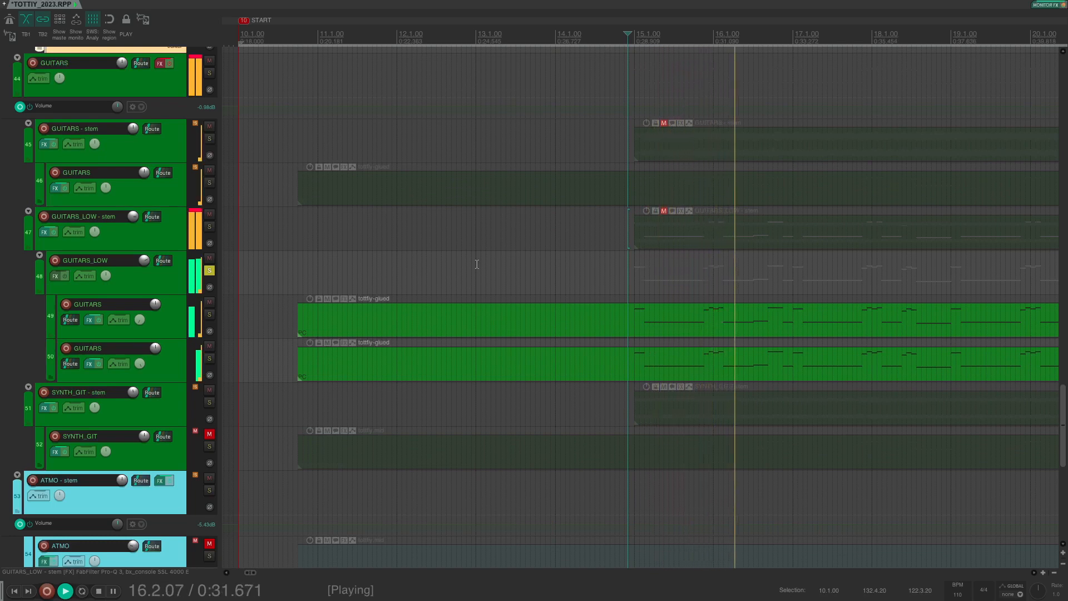
{"action": "key", "text": "space"}
Step: Unsolo GUITARS_LOW, then solo and audition SYNTH_GIT - stem before unsoloing it
{"action": "left_click", "coordinate": [209, 270]}
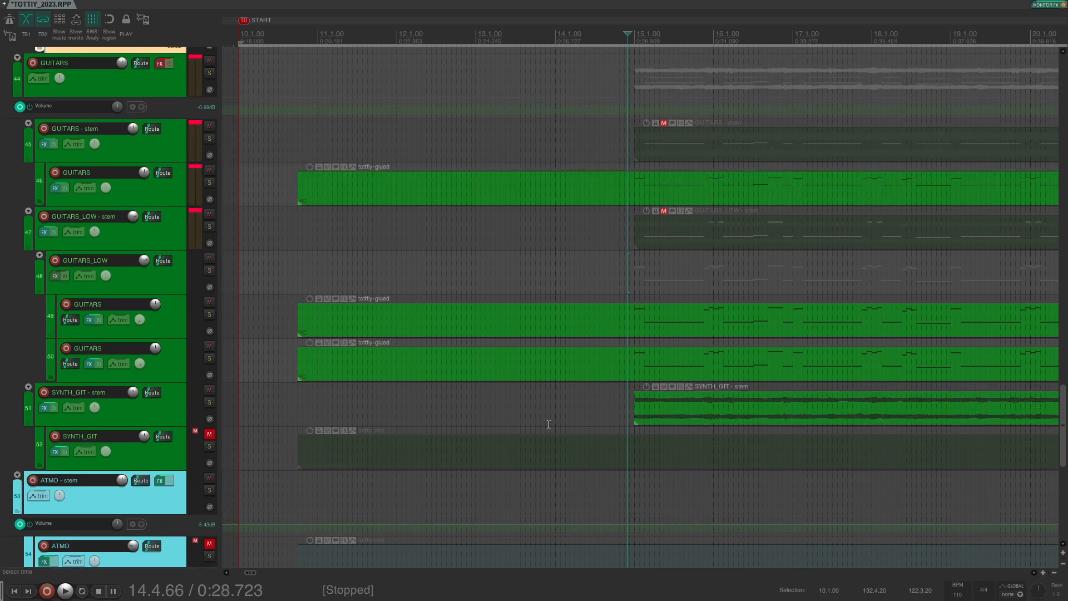
{"action": "left_click", "coordinate": [209, 403]}
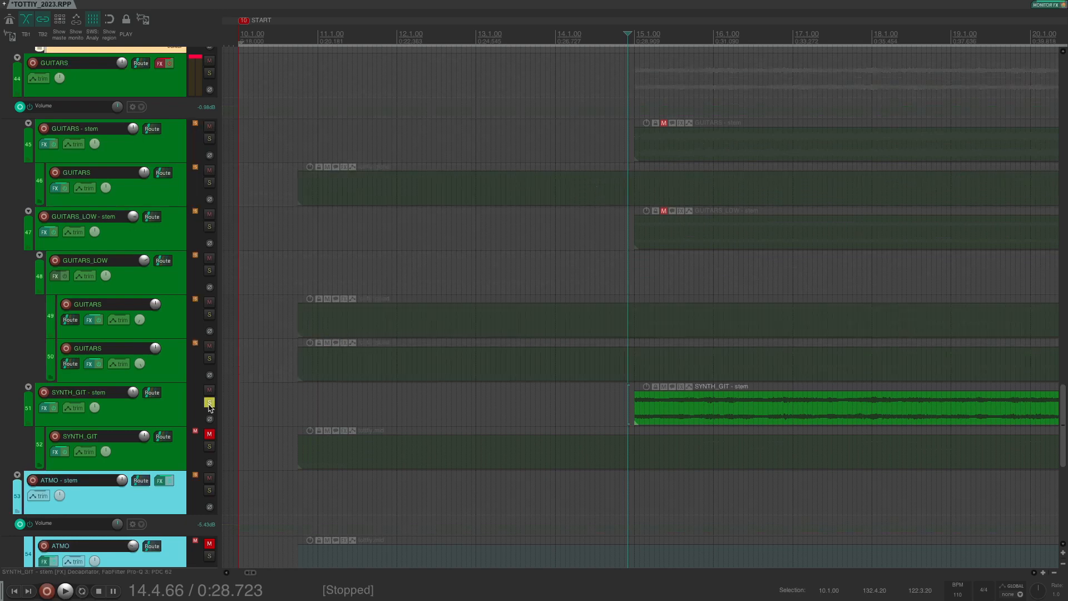
{"action": "key", "text": "space"}
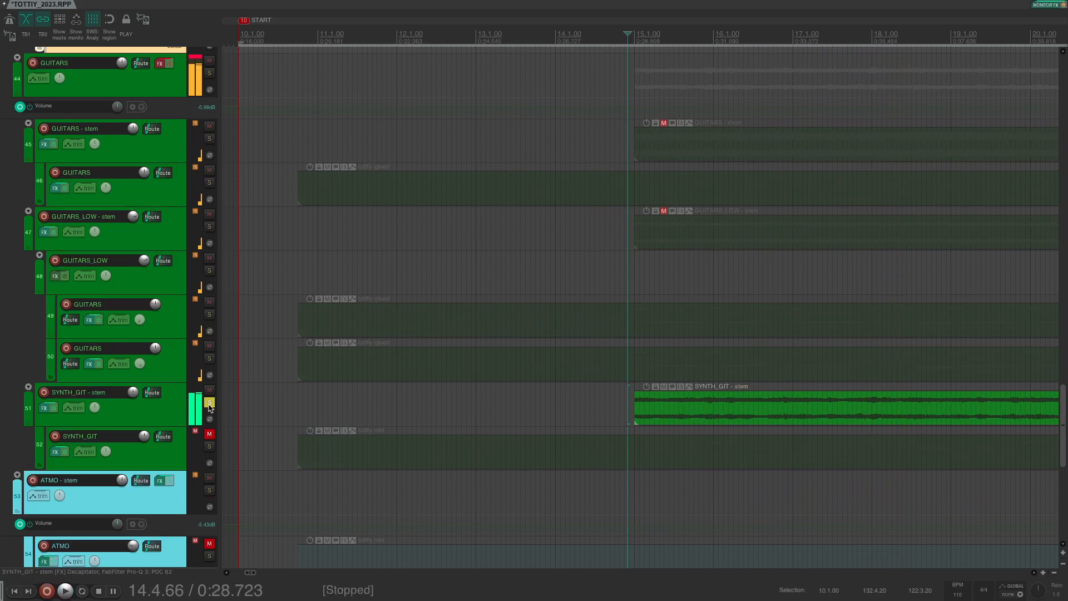
{"action": "key", "text": "space"}
{"action": "left_click", "coordinate": [210, 404]}
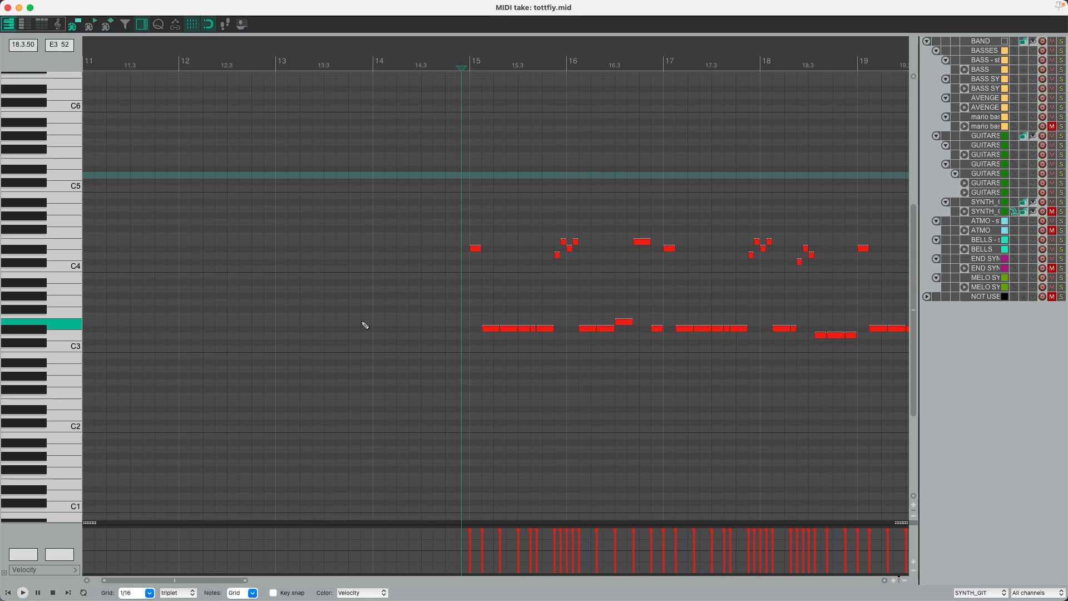
Step: Audition the tottfiy.mid take, stop at 0:28.202, and close the MIDI editor
{"action": "key", "text": "space"}
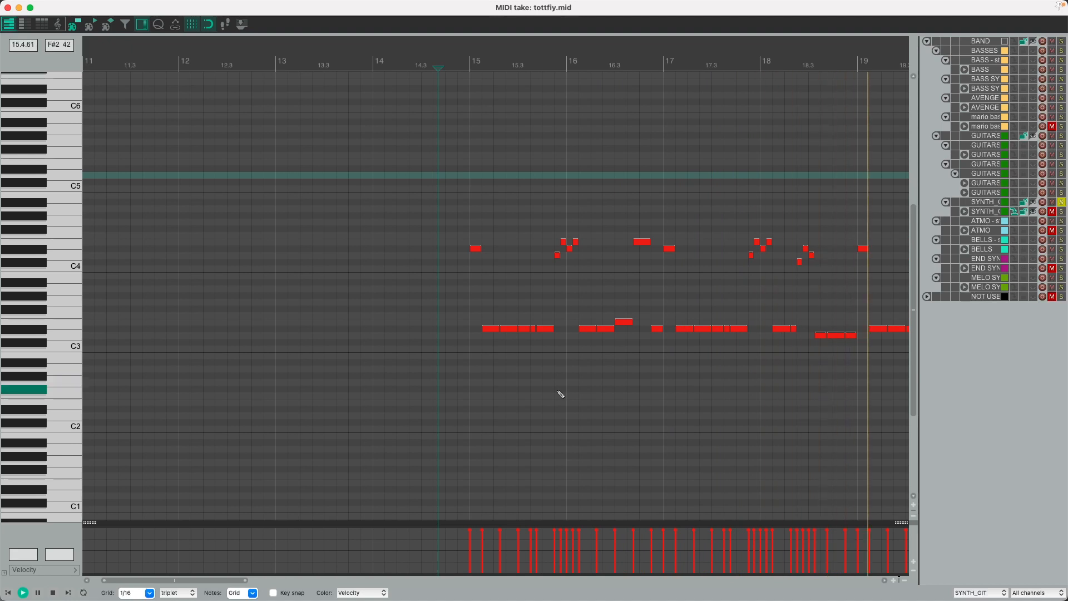
{"action": "key", "text": "space"}
{"action": "left_click", "coordinate": [8, 7]}
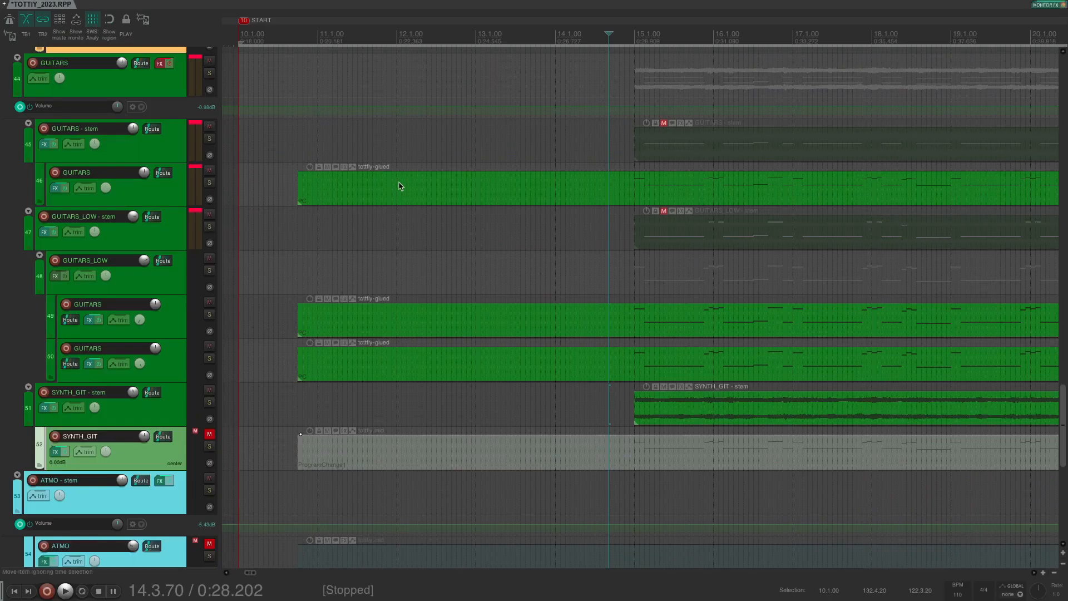
Step: Solo the GUITARS folder, inspect its Pro-Q 3 dip at 4883.5 Hz, and play the guitars
{"action": "left_click", "coordinate": [210, 73]}
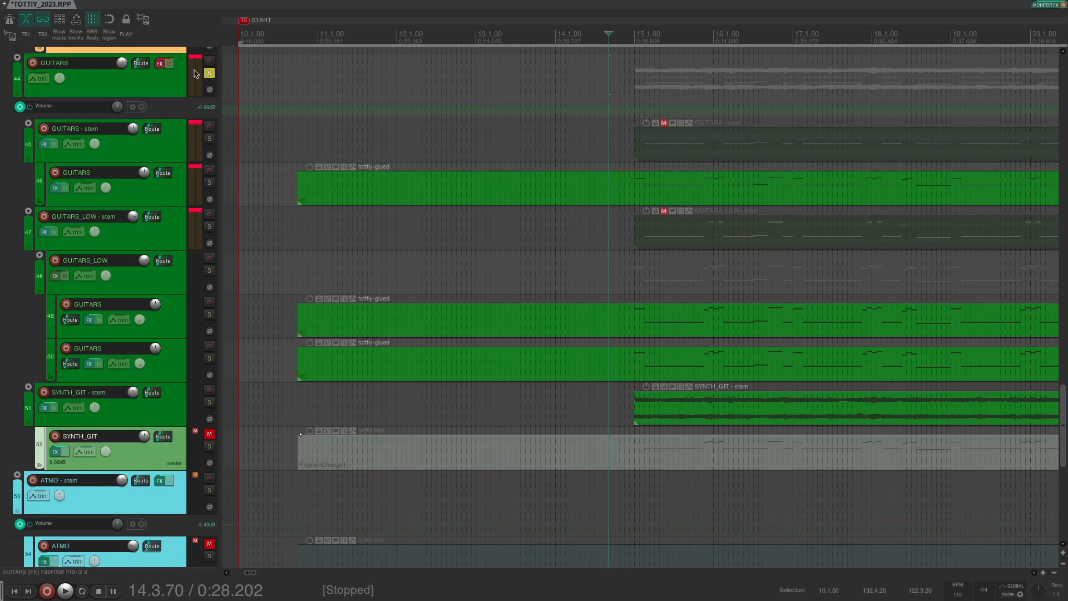
{"action": "left_click", "coordinate": [160, 64]}
{"action": "mouse_move", "coordinate": [546, 339]}
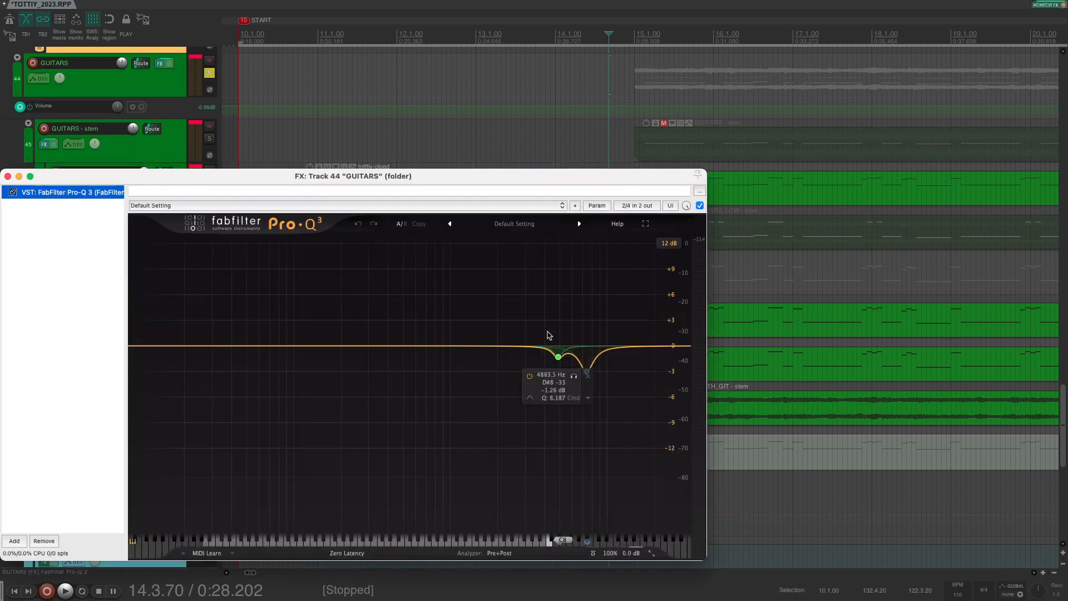
{"action": "left_click", "coordinate": [8, 176]}
{"action": "key", "text": "space"}
{"action": "scroll", "coordinate": [657, 180], "scroll_direction": "left", "scroll_amount": 5}
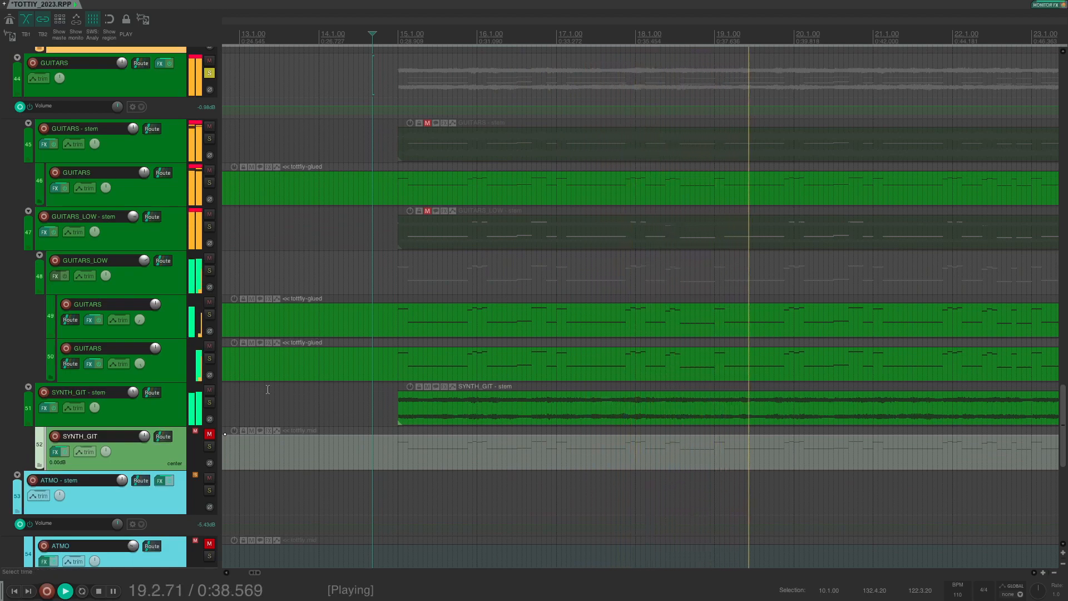
Step: Stop playback and mute the SYNTH_GIT - stem and GUITARS - stem tracks
{"action": "key", "text": "space"}
{"action": "left_click", "coordinate": [209, 393]}
{"action": "left_click", "coordinate": [210, 126]}
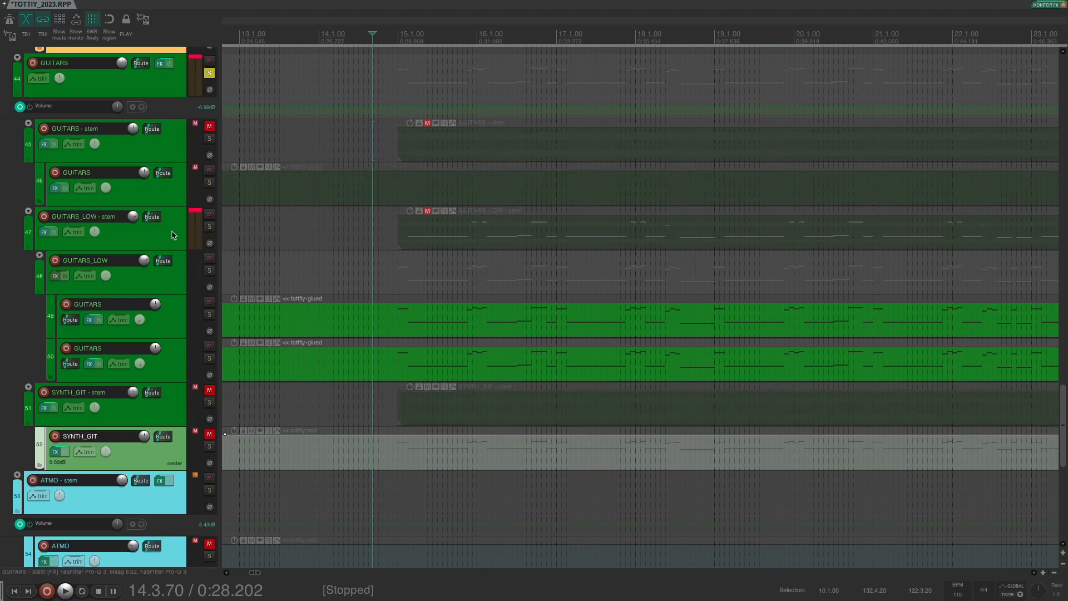
{"action": "left_click", "coordinate": [173, 235]}
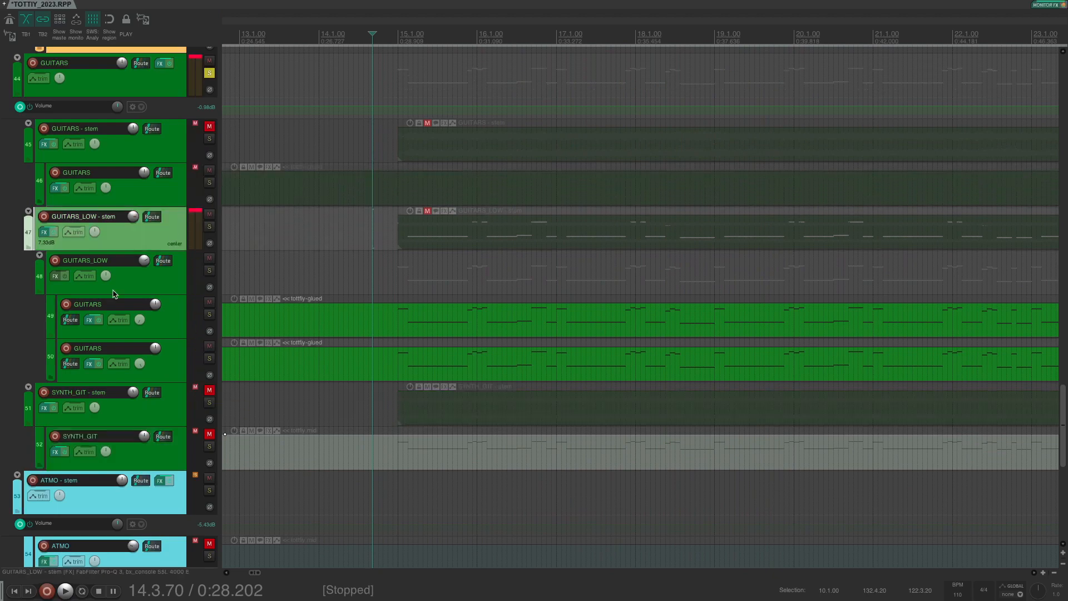
Step: Inspect track 49's WEDGE FORCE Matcha instrument, close its windows, and select the stem tracks
{"action": "left_click", "coordinate": [95, 321]}
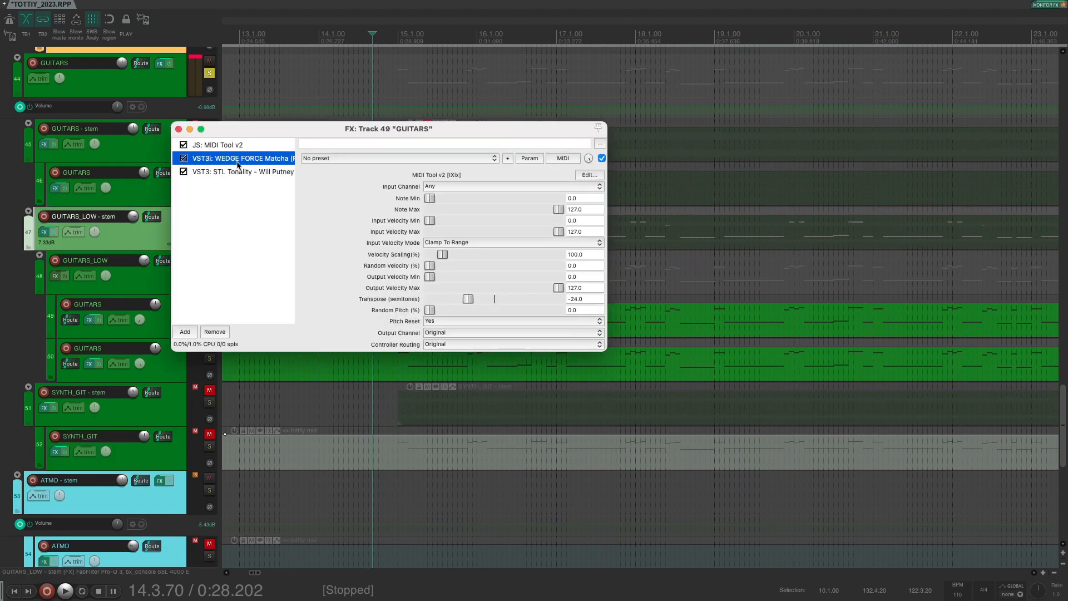
{"action": "left_click", "coordinate": [238, 159]}
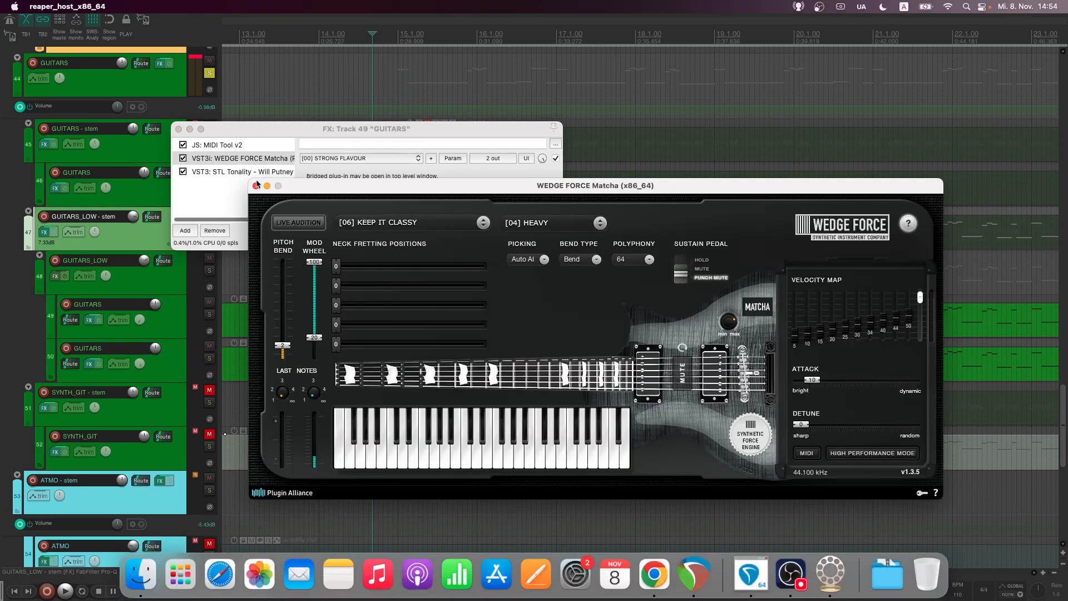
{"action": "left_click", "coordinate": [255, 185]}
{"action": "left_click", "coordinate": [178, 131]}
{"action": "left_click", "coordinate": [149, 148]}
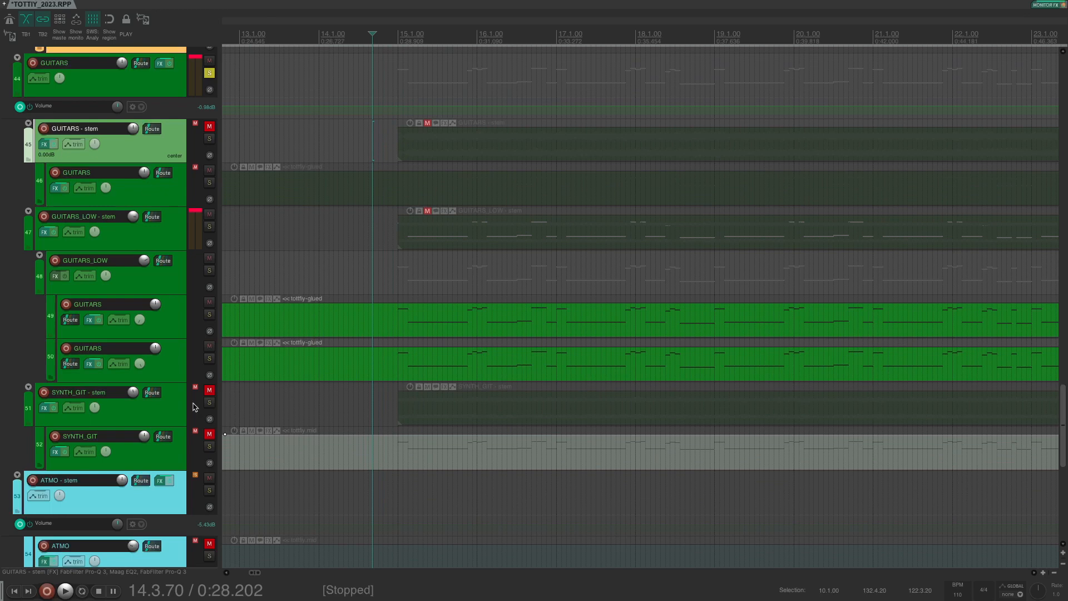
{"action": "left_click", "coordinate": [180, 417]}
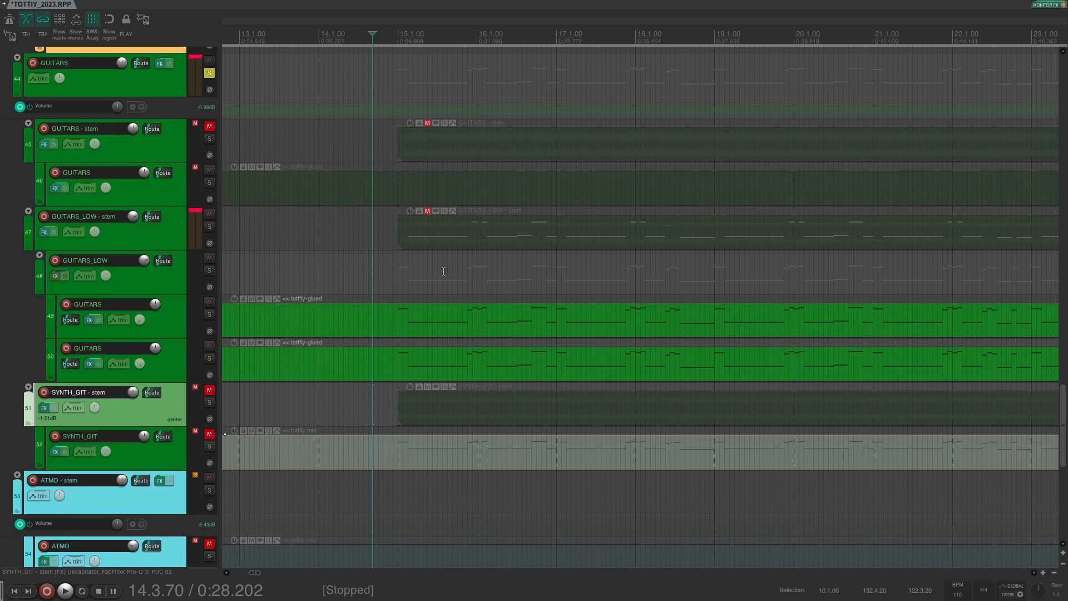
Step: During playback unmute GUITARS - stem and SYNTH_GIT - stem, then stop back at 0:28.202
{"action": "key", "text": "space"}
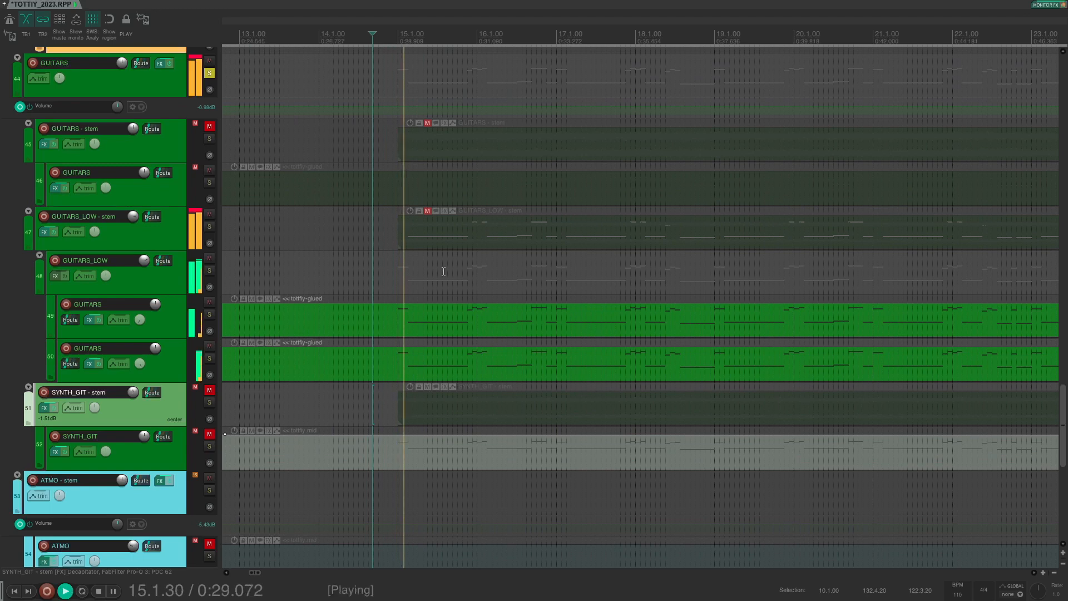
{"action": "left_click", "coordinate": [210, 126]}
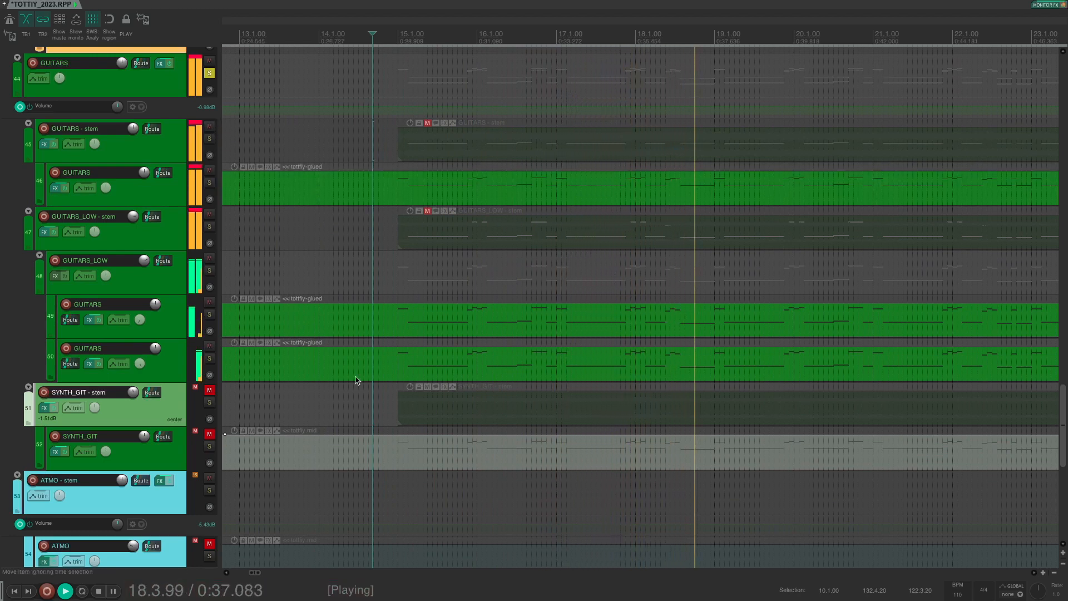
{"action": "left_click", "coordinate": [210, 390]}
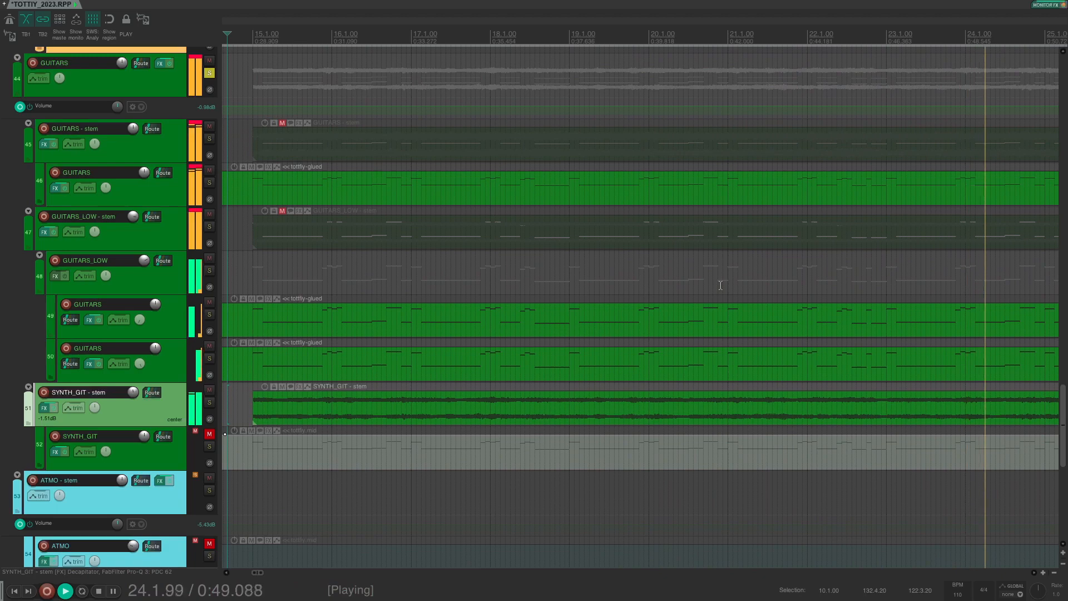
{"action": "key", "text": "space"}
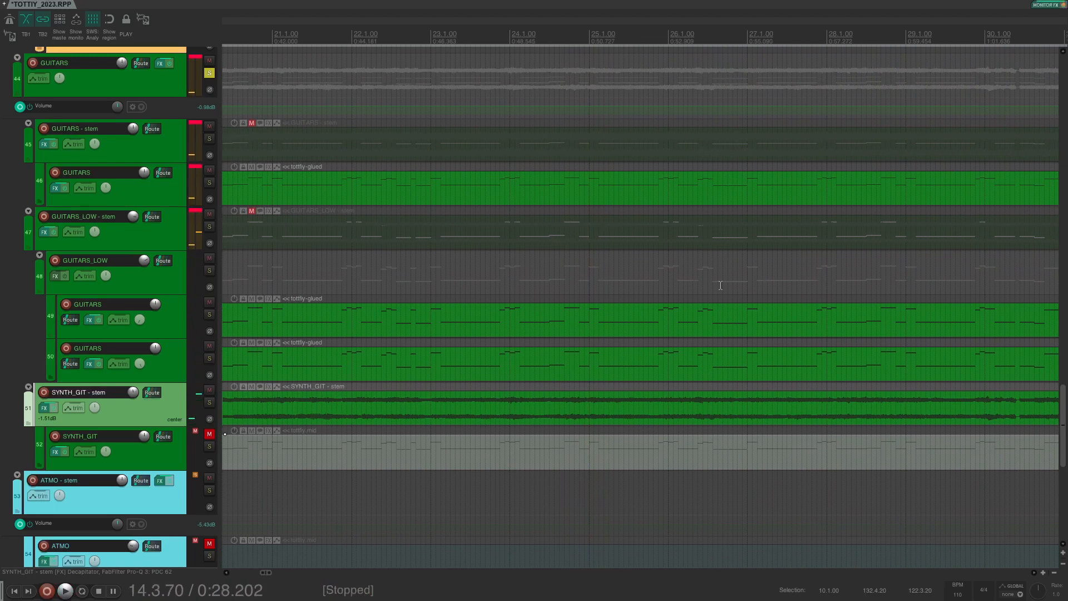